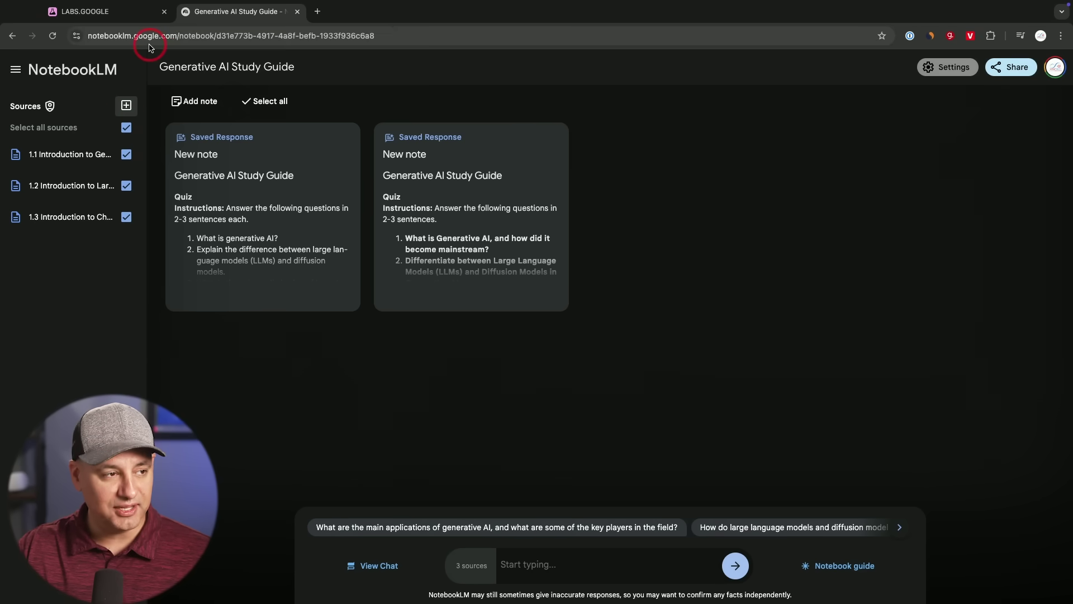
# - Open the NotebookLM notebook guide, highlight its Audio Overview feature, then return to the Google Labs tab
pyautogui.click(126, 106)
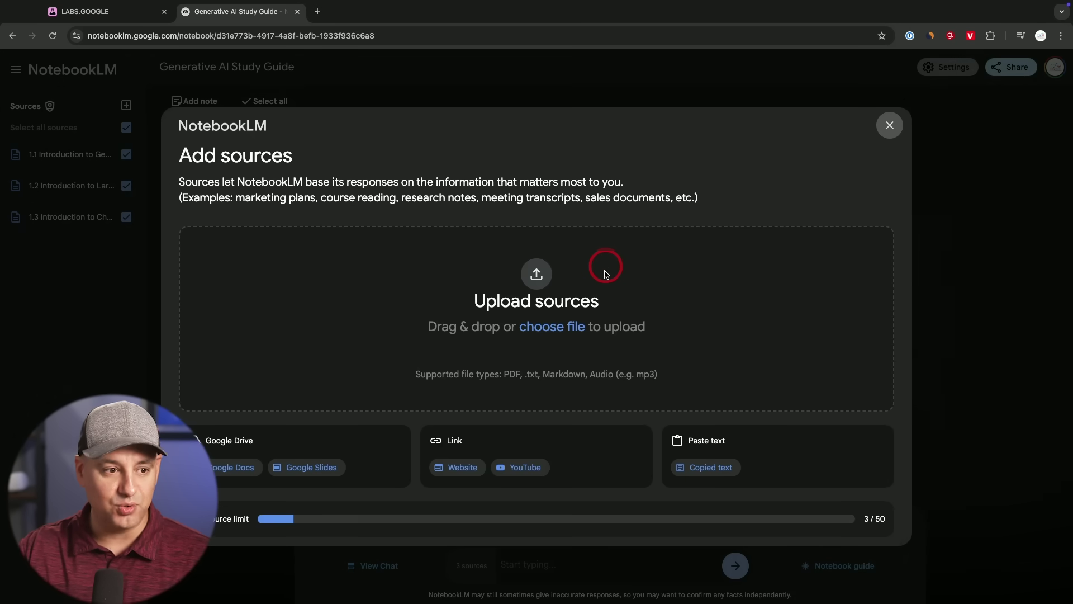
pyautogui.click(513, 564)
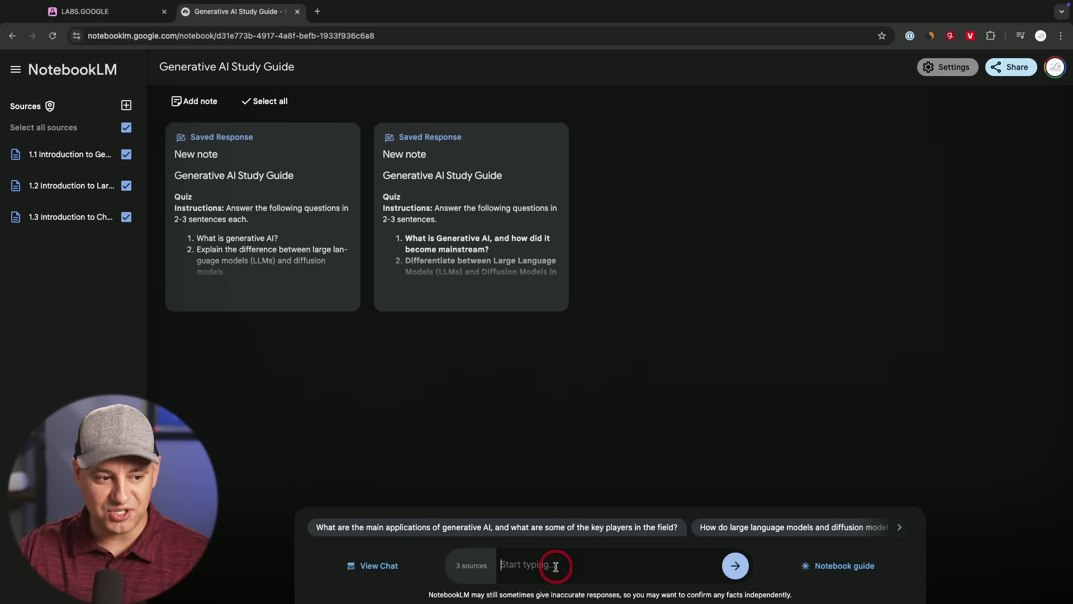
pyautogui.click(838, 566)
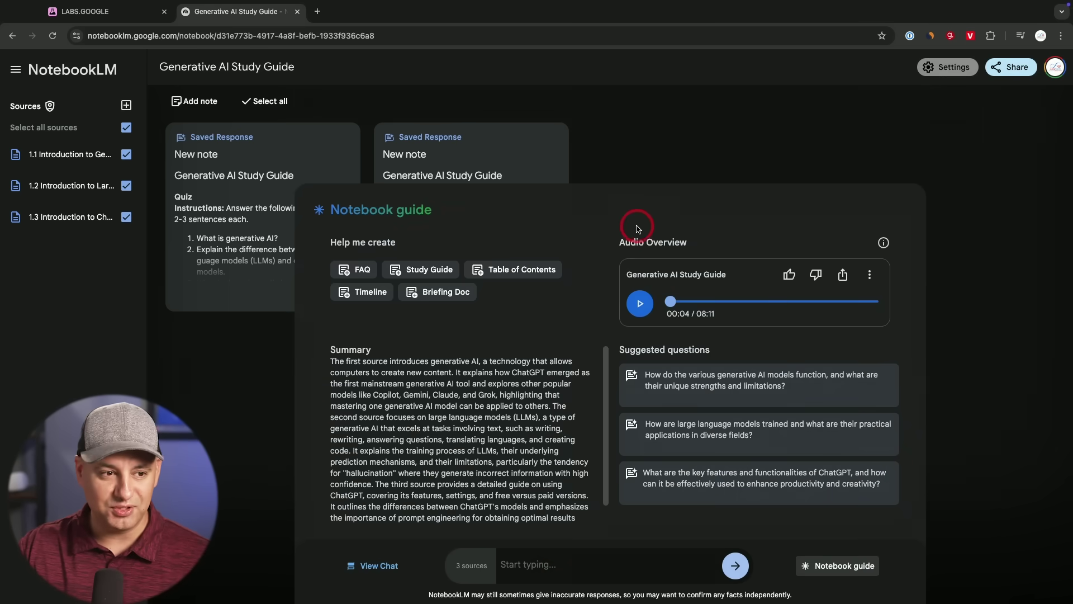
pyautogui.moveTo(620, 242); pyautogui.dragTo(686, 240)
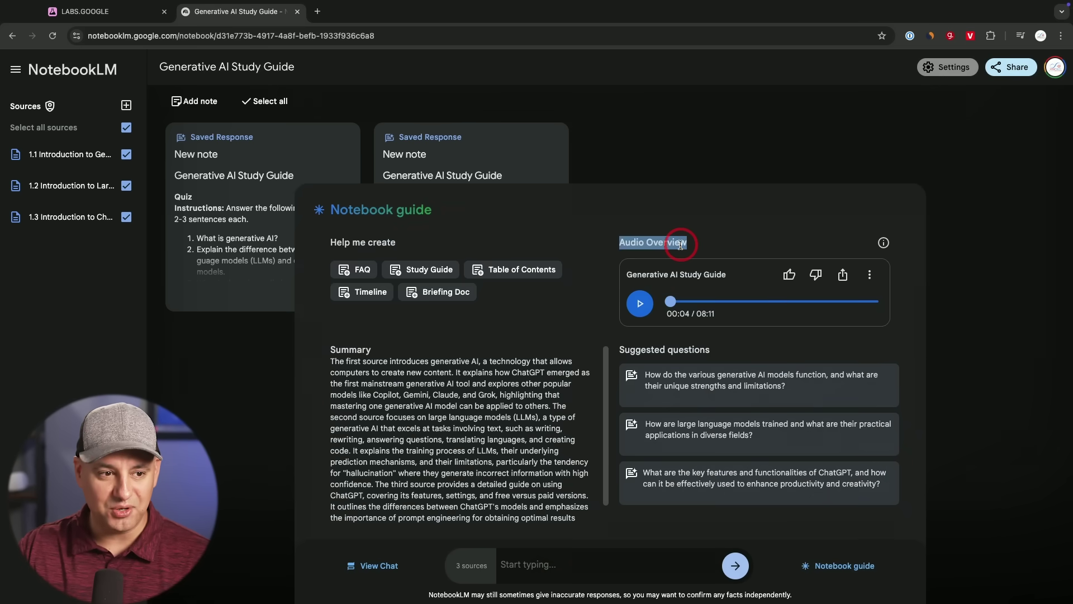
pyautogui.click(681, 243)
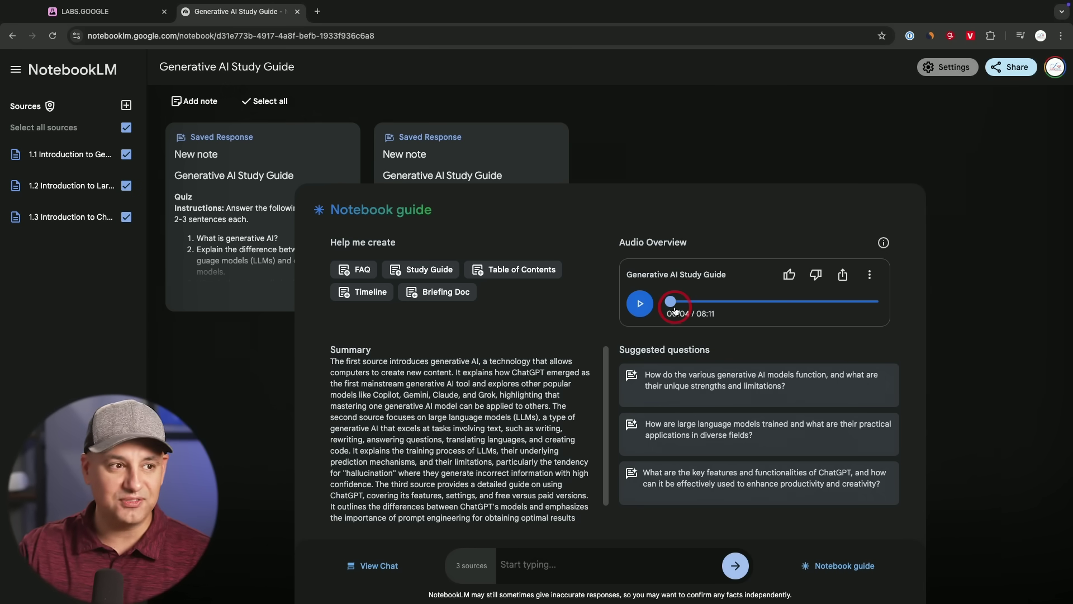
pyautogui.click(106, 11)
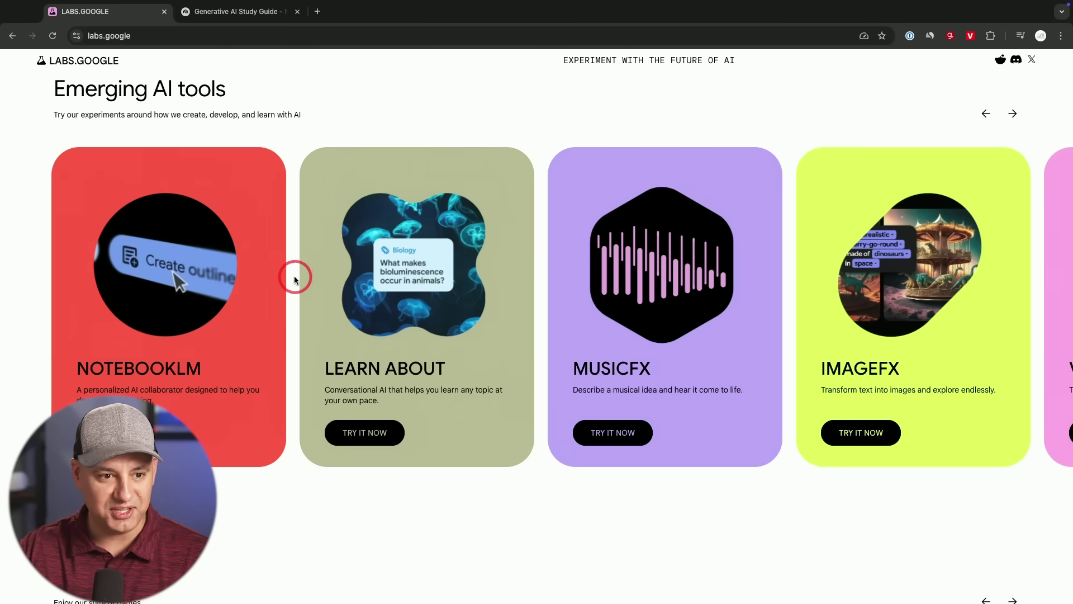
# - Scroll the Emerging AI tools carousel right to reveal GenType, TextFX, Illuminate and /Code
pyautogui.hscroll(10, 297, 273)
pyautogui.hscroll(4, 478, 291)
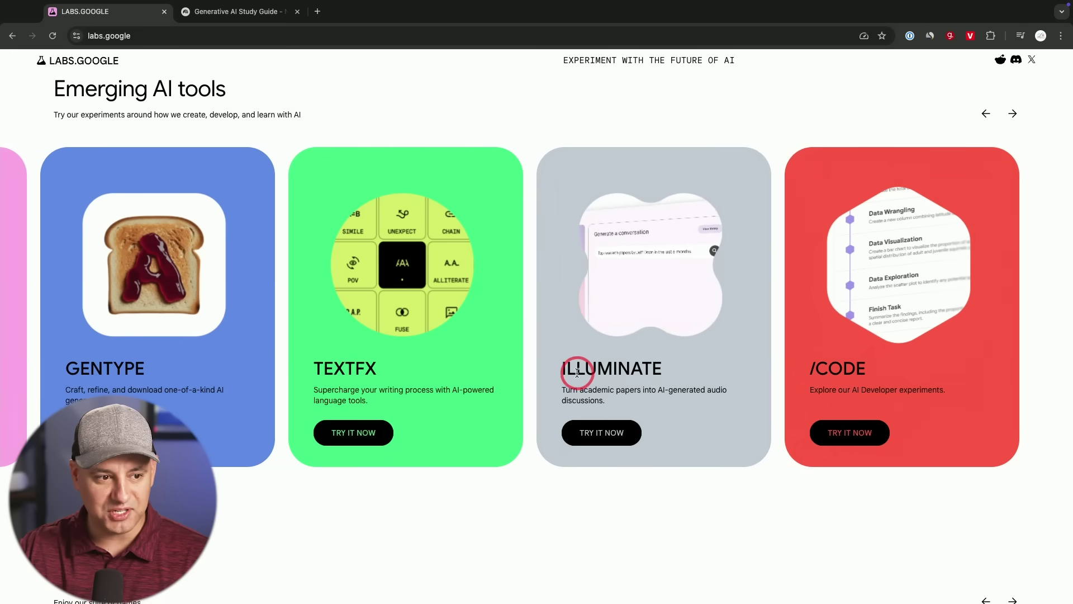
# - Launch Illuminate, then briefly play and pause the Artificial Intelligence Index Report 2024 discussion
pyautogui.click(598, 437)
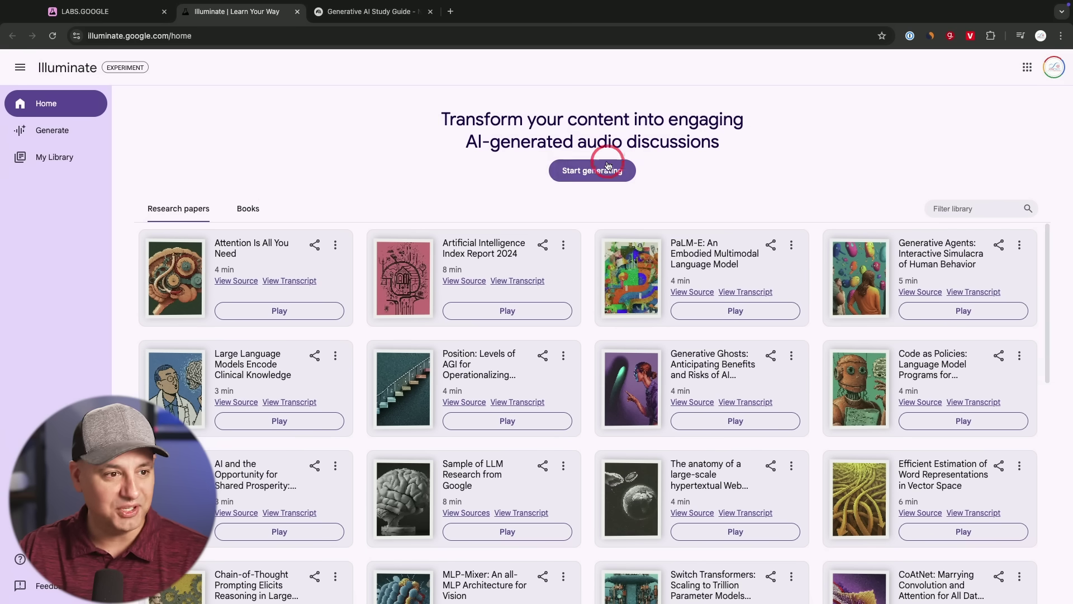
pyautogui.click(502, 311)
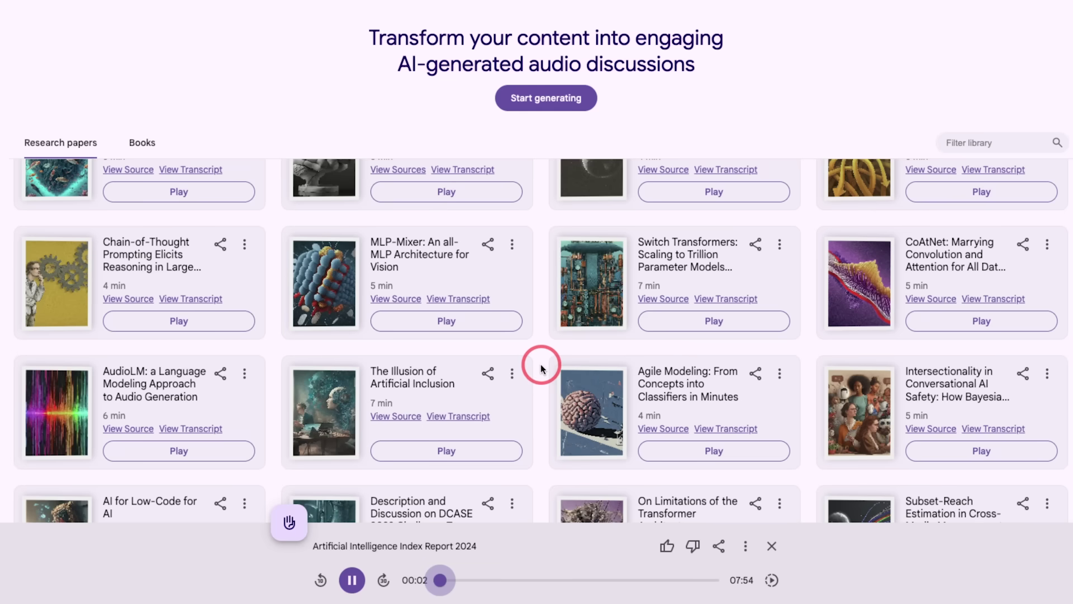
pyautogui.scroll(2, 541, 366)
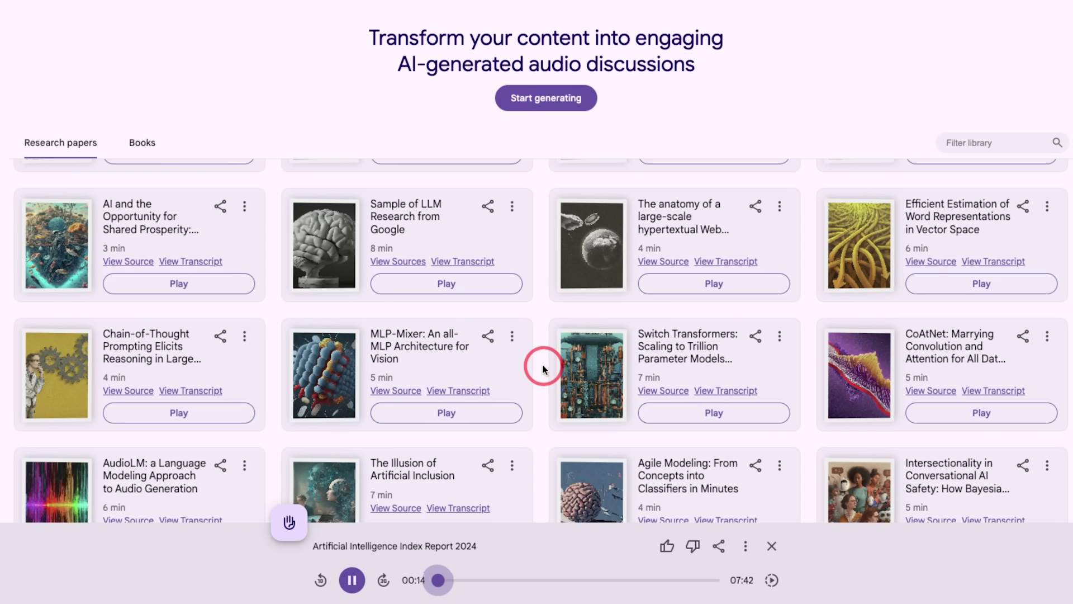
pyautogui.click(353, 582)
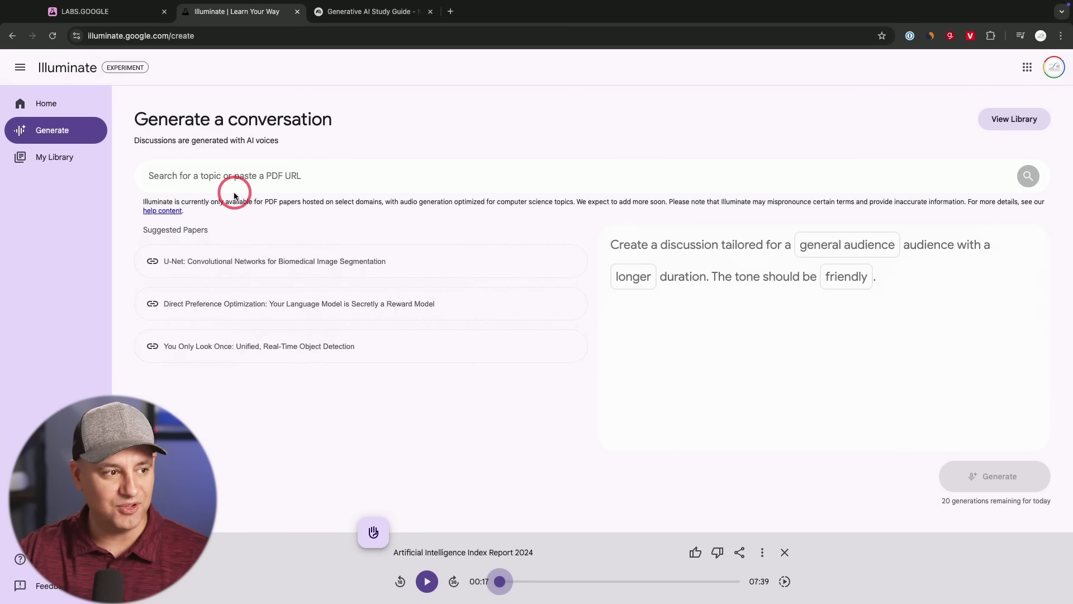
# - Read Illuminate's how-to guide and look at arXiv as the paper source, then come back
pyautogui.click(164, 211)
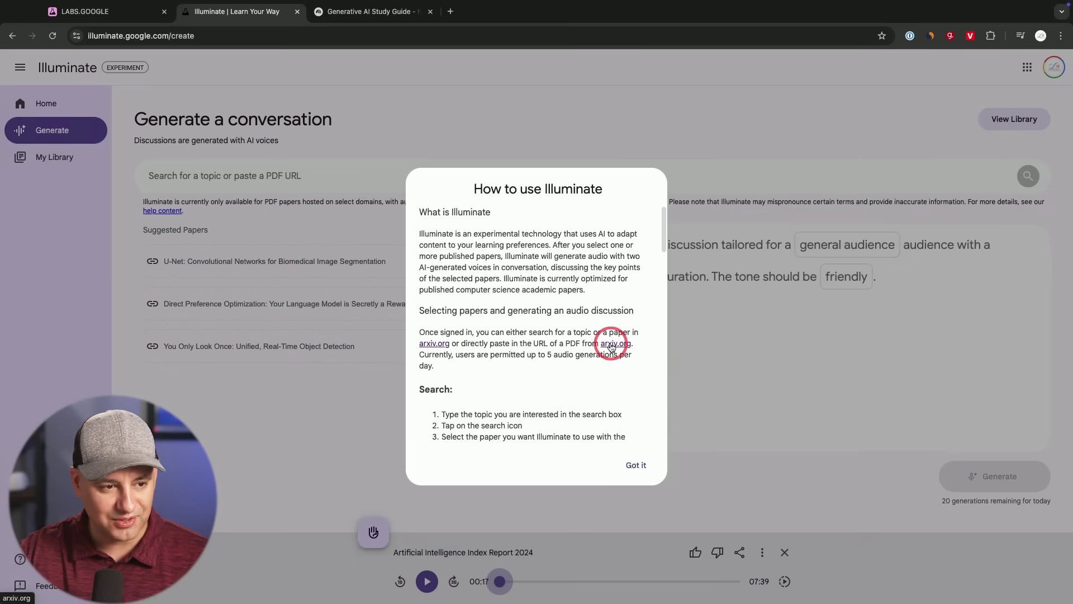
pyautogui.click(611, 344)
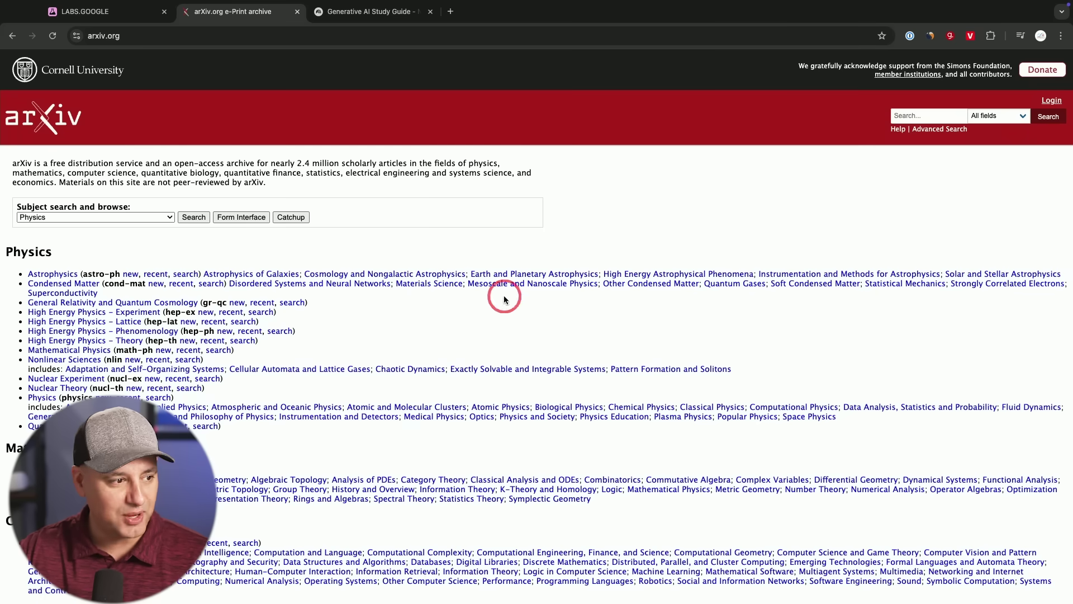
pyautogui.scroll(-10, 479, 274)
pyautogui.scroll(10, 478, 277)
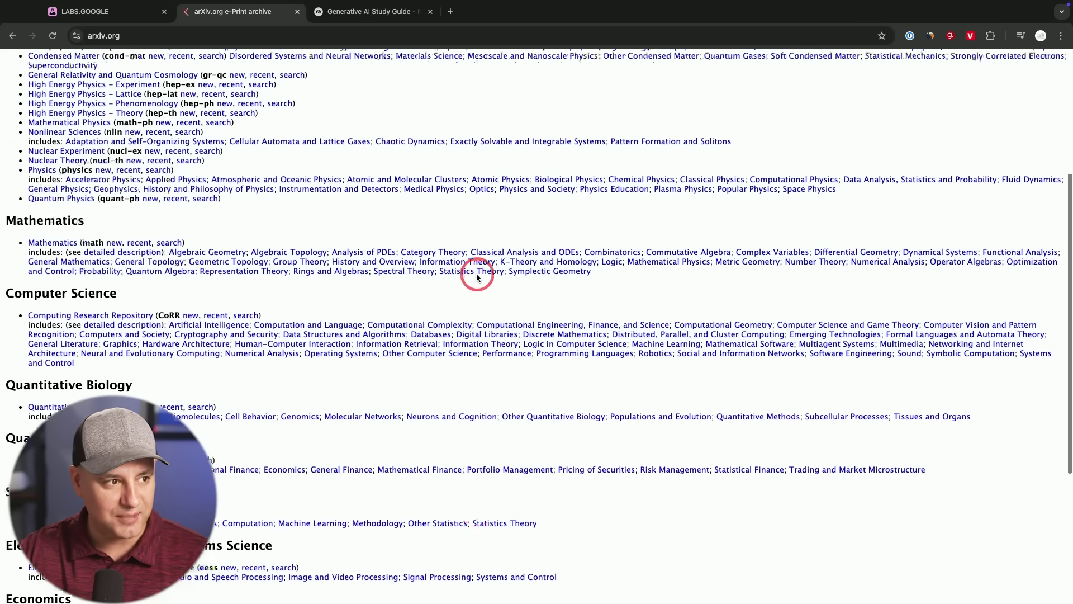
pyautogui.press('super+bracketleft')
# - Search 'physics' and add 'The physicists philosophy of physics' and 'Laws of Physics' as sources
pyautogui.click(288, 176)
pyautogui.write('phy')
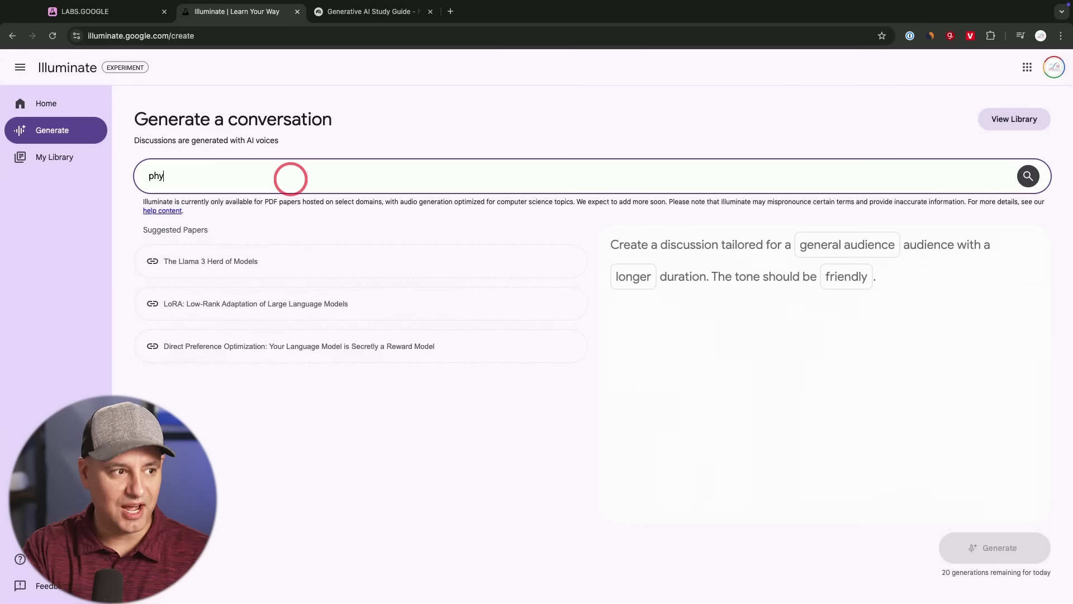
pyautogui.write('sics')
pyautogui.press('Return')
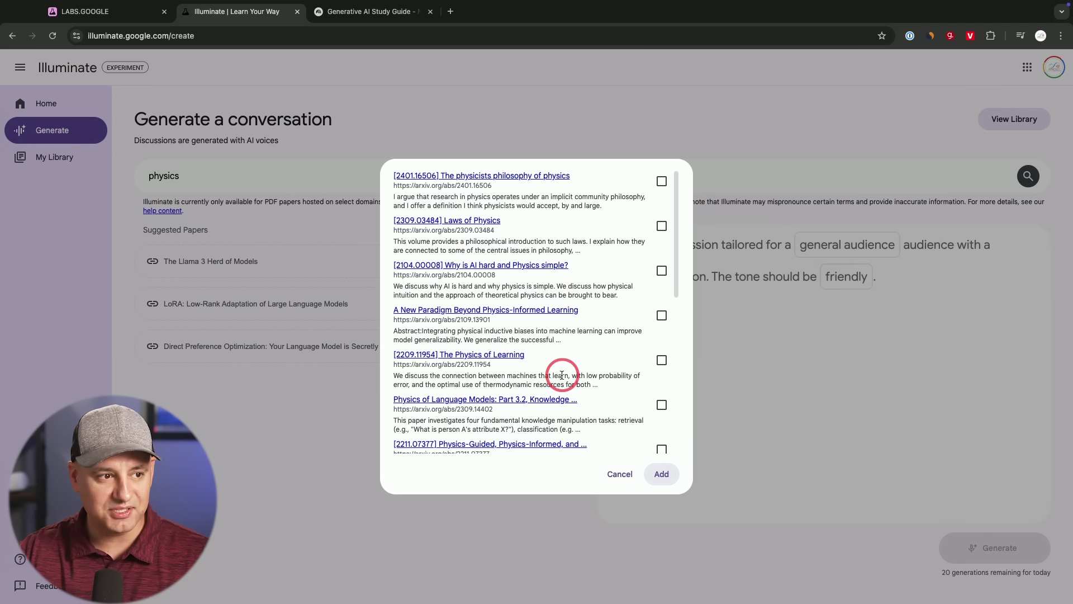
pyautogui.click(662, 184)
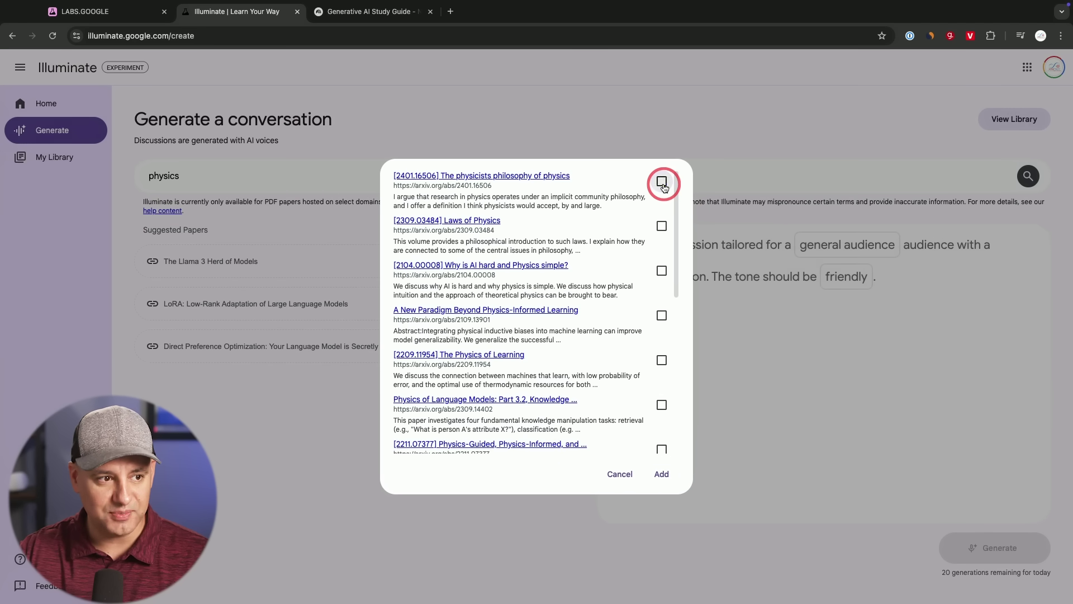
pyautogui.click(661, 225)
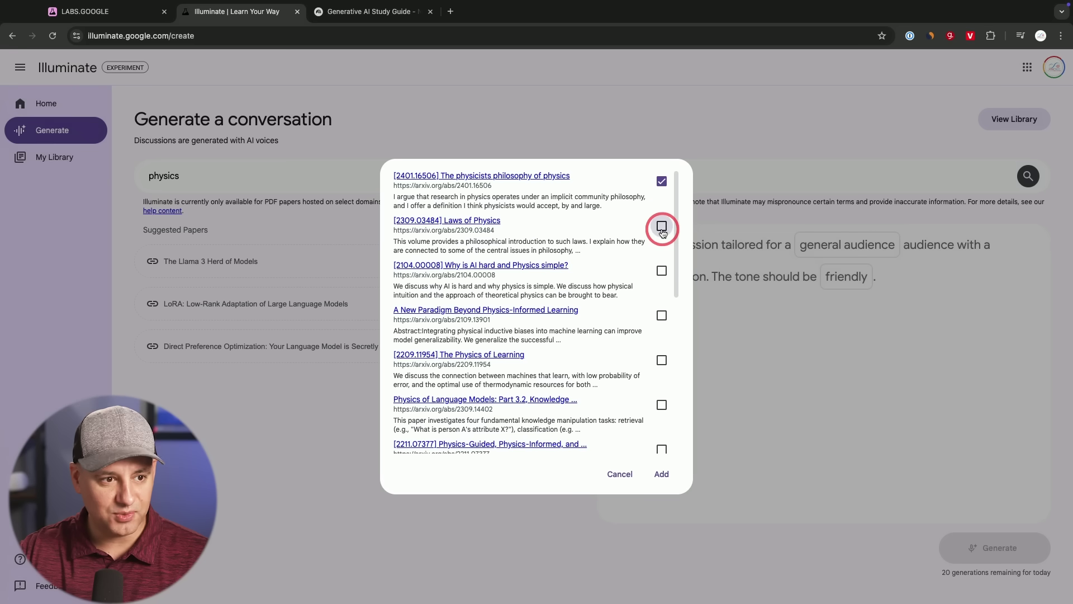
pyautogui.click(661, 474)
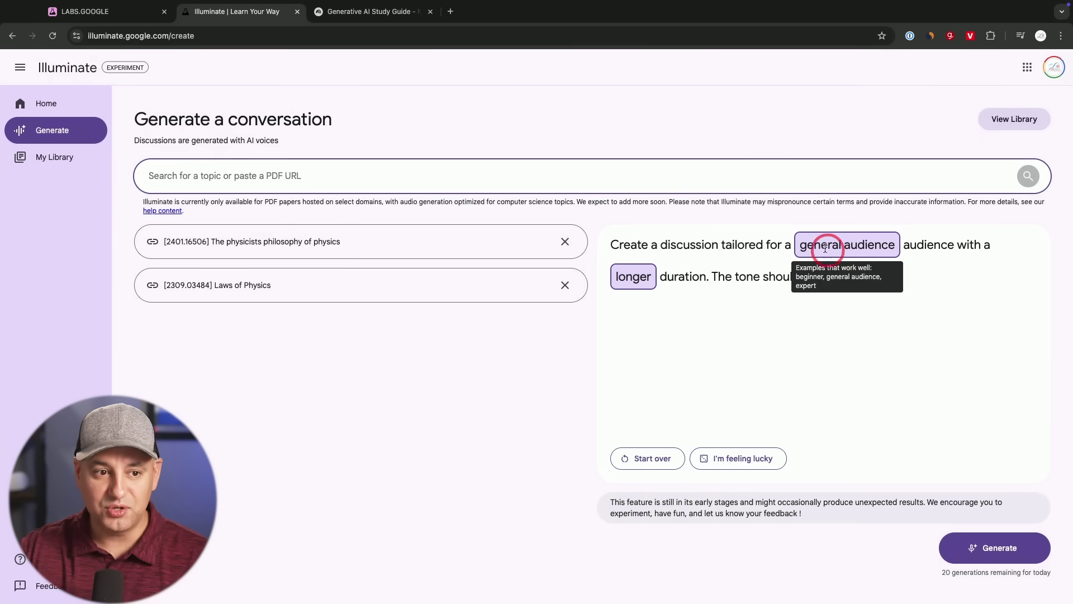
# - Change the prompt's duration from 'longer' to 'medium' and generate the two-paper discussion
pyautogui.click(864, 244)
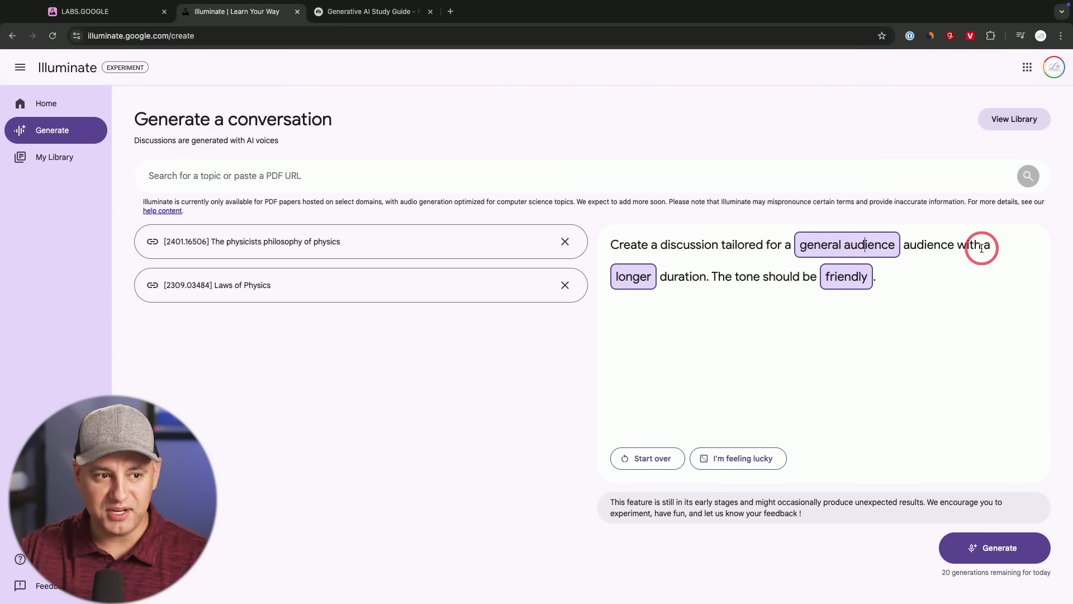
pyautogui.moveTo(631, 277)
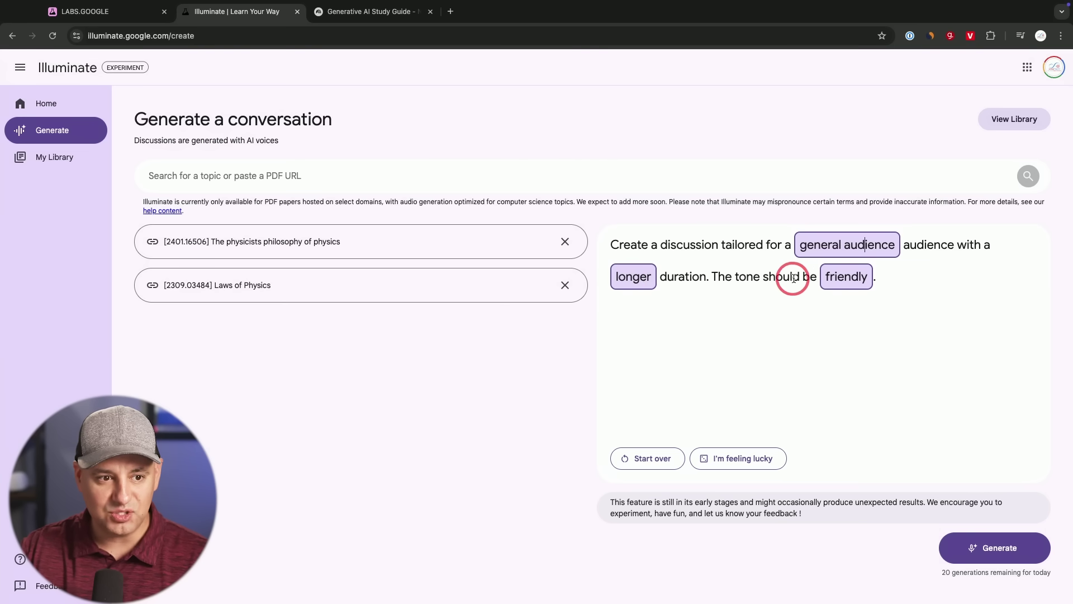
pyautogui.doubleClick(640, 279)
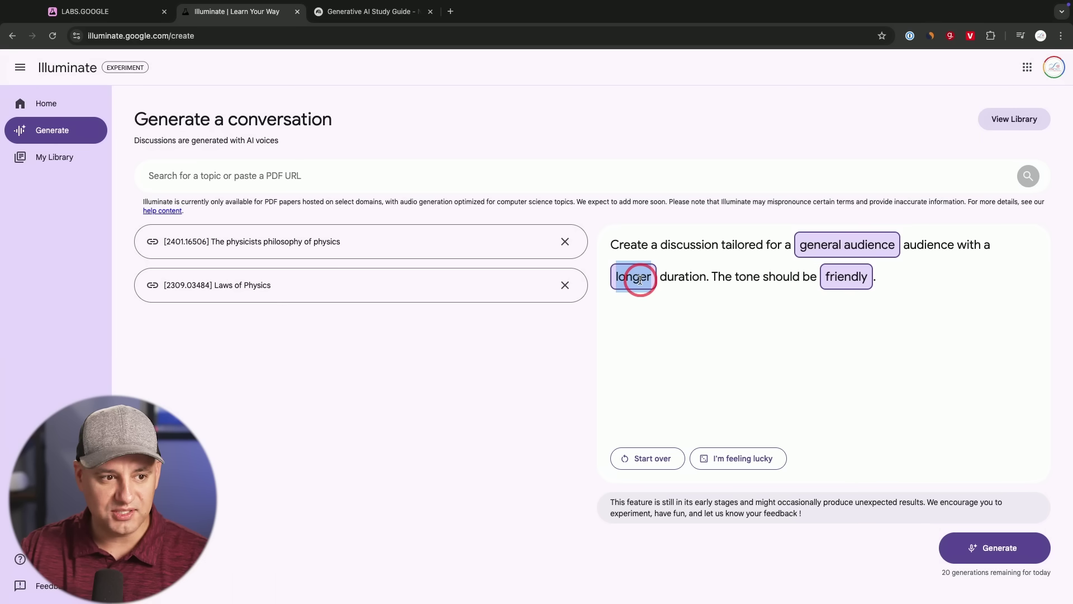
pyautogui.write('medium')
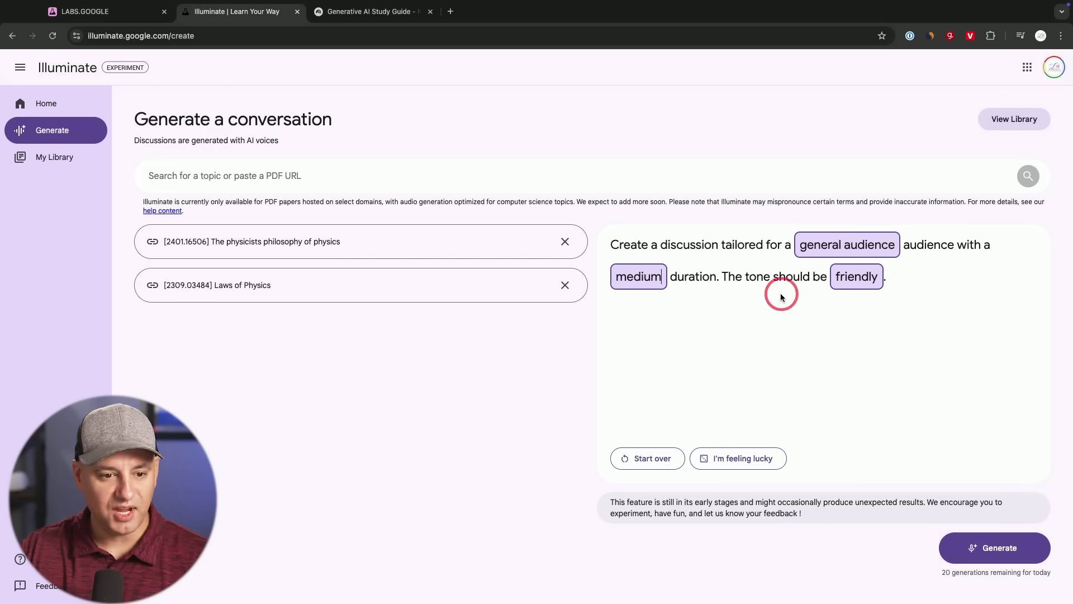
pyautogui.click(990, 547)
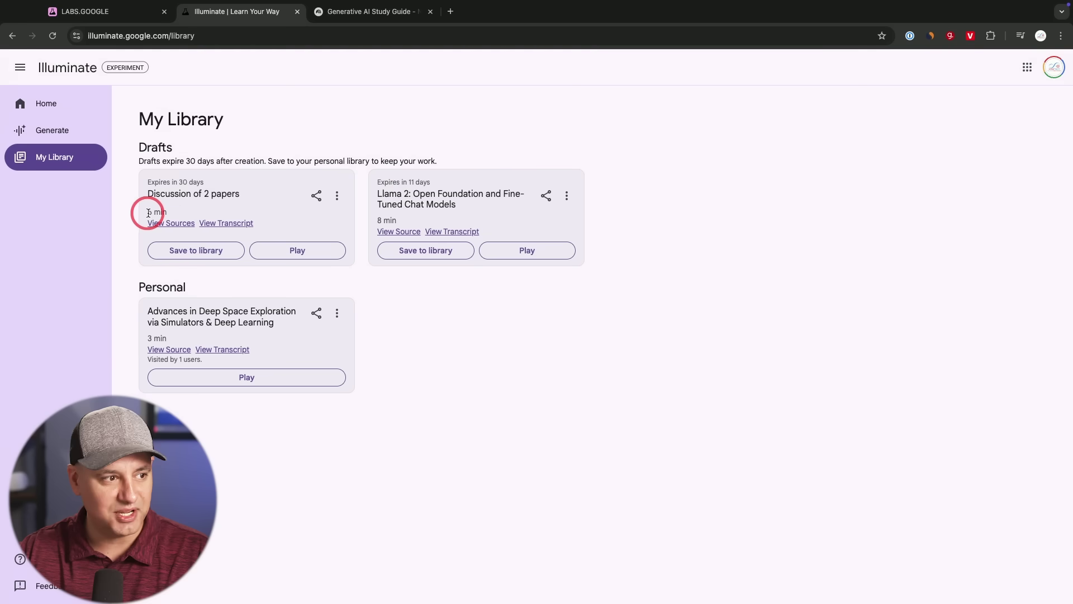
# - Play the 'Discussion of 2 papers' draft and open its Q&A panel
pyautogui.click(296, 253)
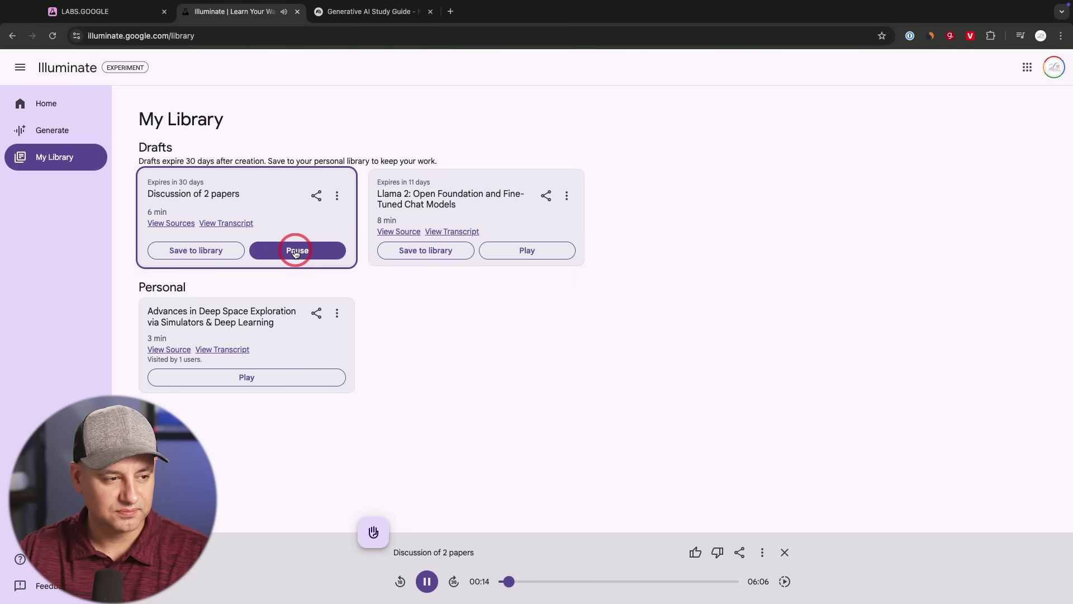
pyautogui.click(370, 535)
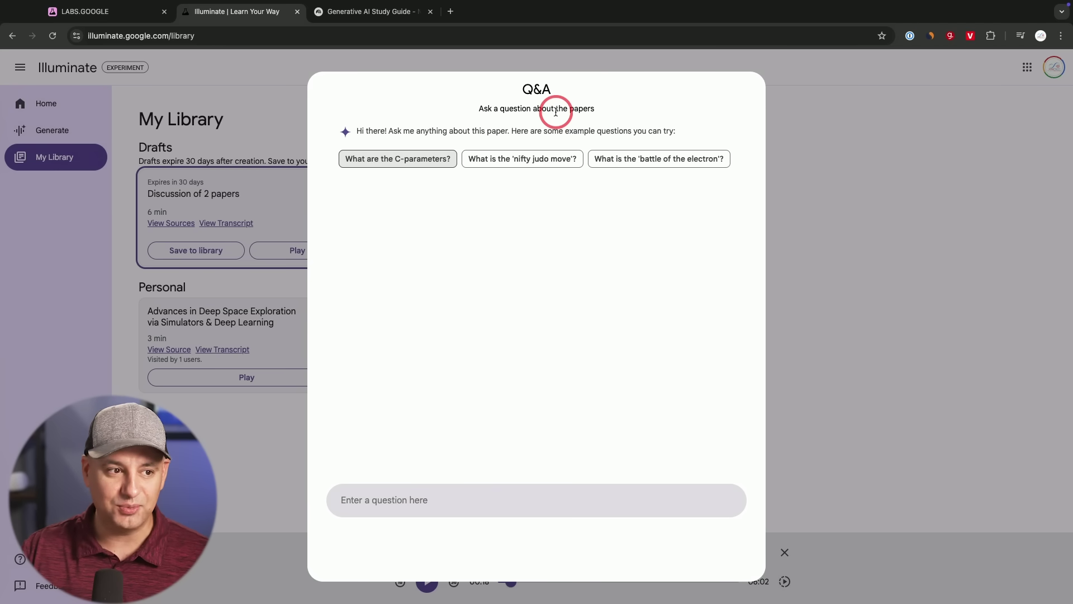
# - Dismiss the papers' Q&A panel with Escape
pyautogui.press('Escape')
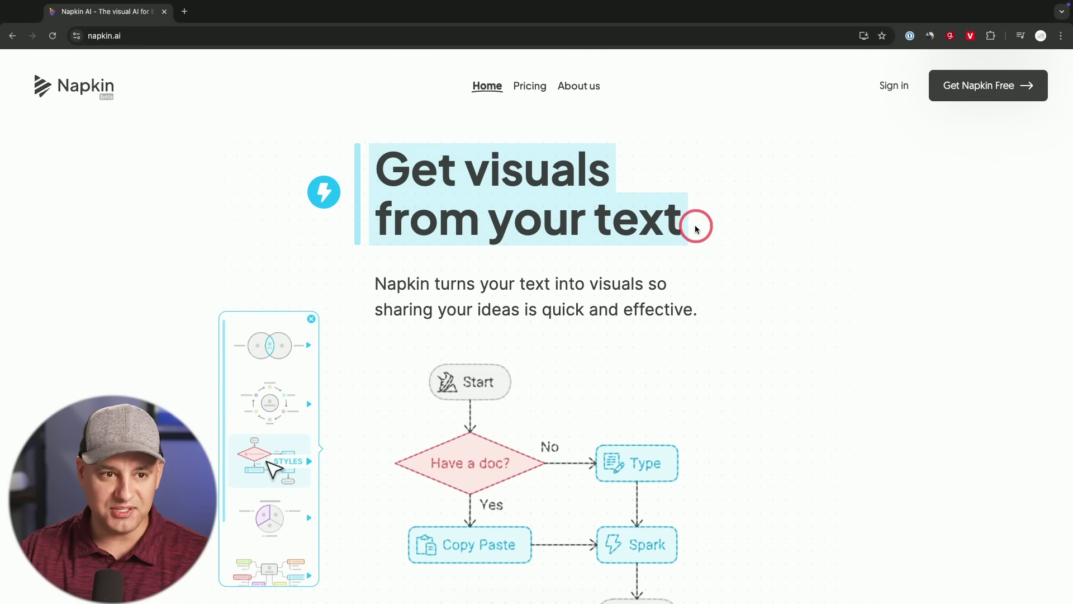
# - Start a new napkin from the napkin.ai home page and choose AI-generated text
pyautogui.scroll(-1, 690, 231)
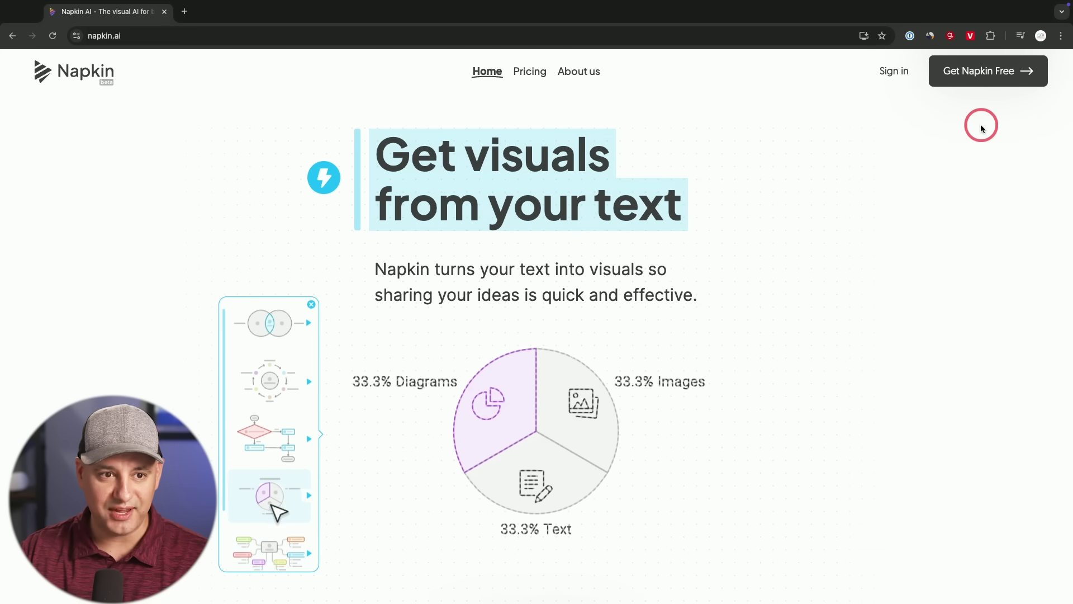
pyautogui.click(975, 77)
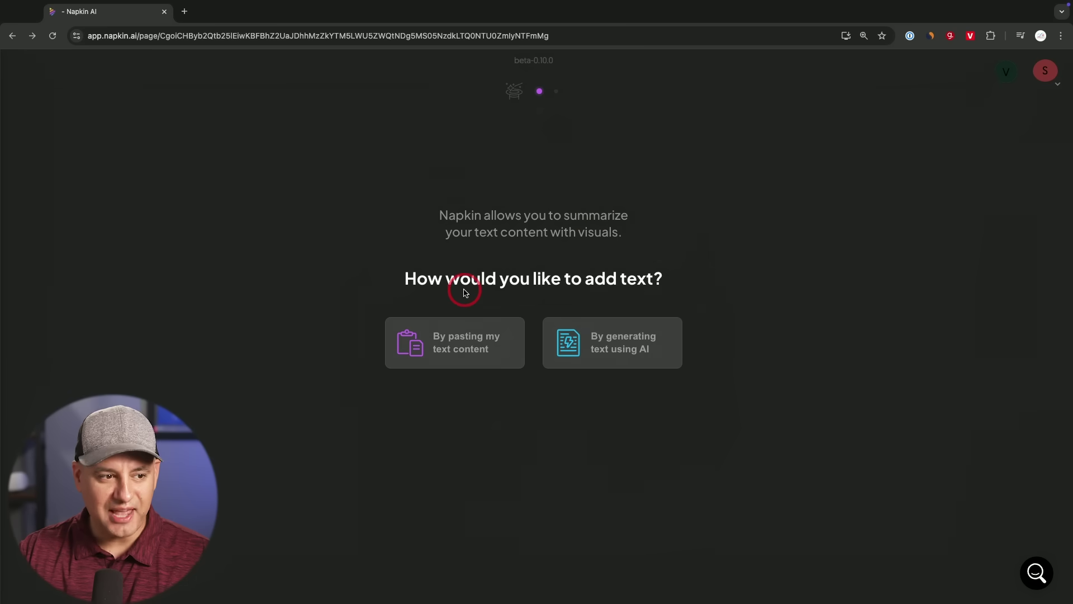
pyautogui.click(455, 362)
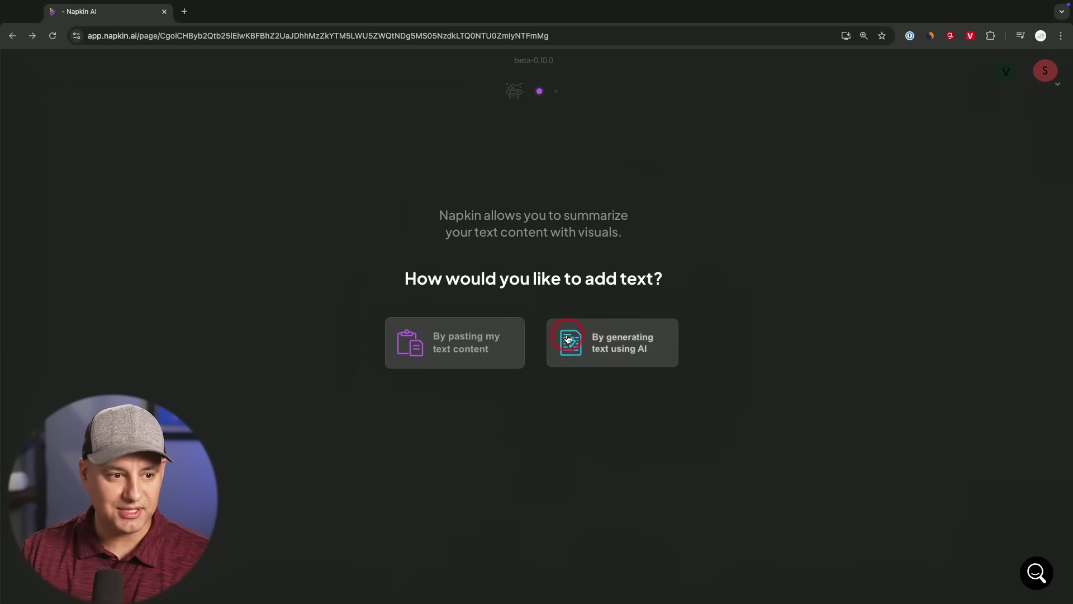
pyautogui.click(613, 347)
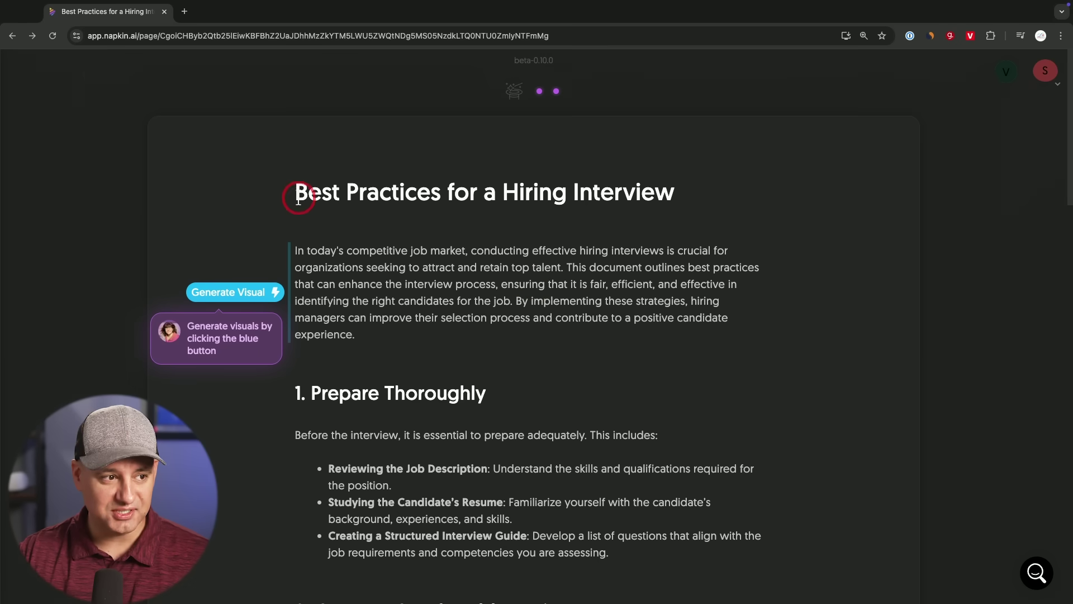
# - Scroll through the generated 'Best Practices for a Hiring Interview' document to review its sections
pyautogui.scroll(-20, 448, 249)
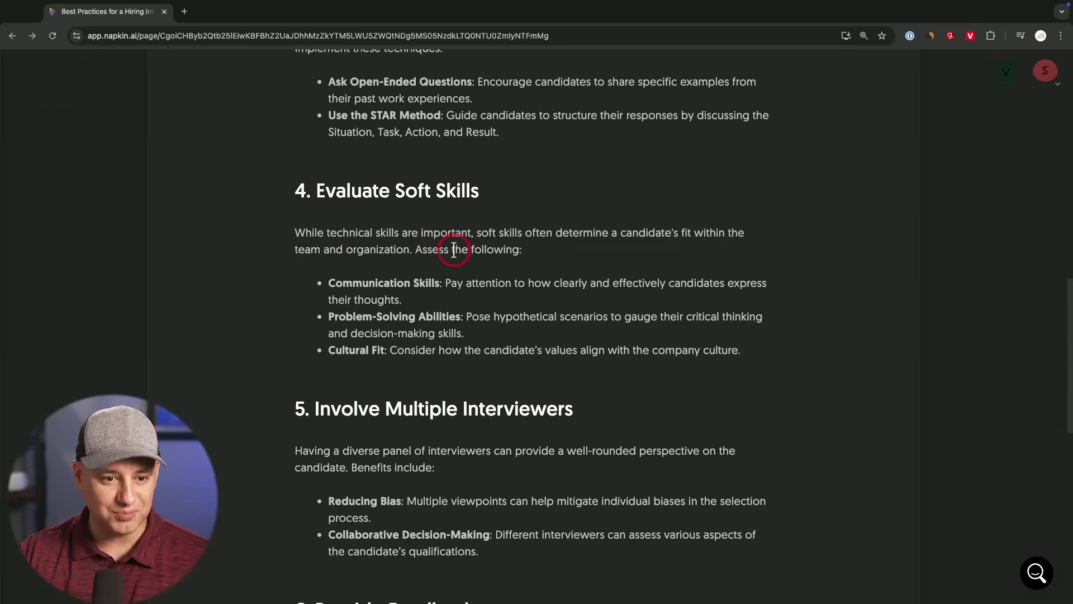
pyautogui.scroll(-7, 450, 243)
pyautogui.scroll(20, 453, 246)
pyautogui.scroll(-1, 442, 241)
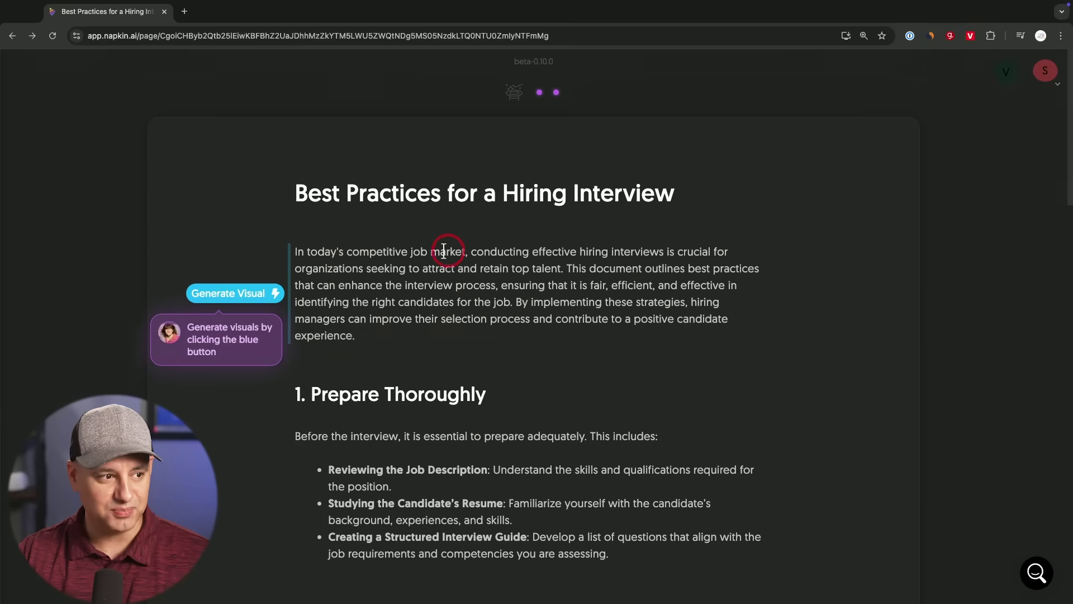
# - Generate a visual from the intro, switch it to the funnel, and restyle it in purple outline
pyautogui.click(231, 297)
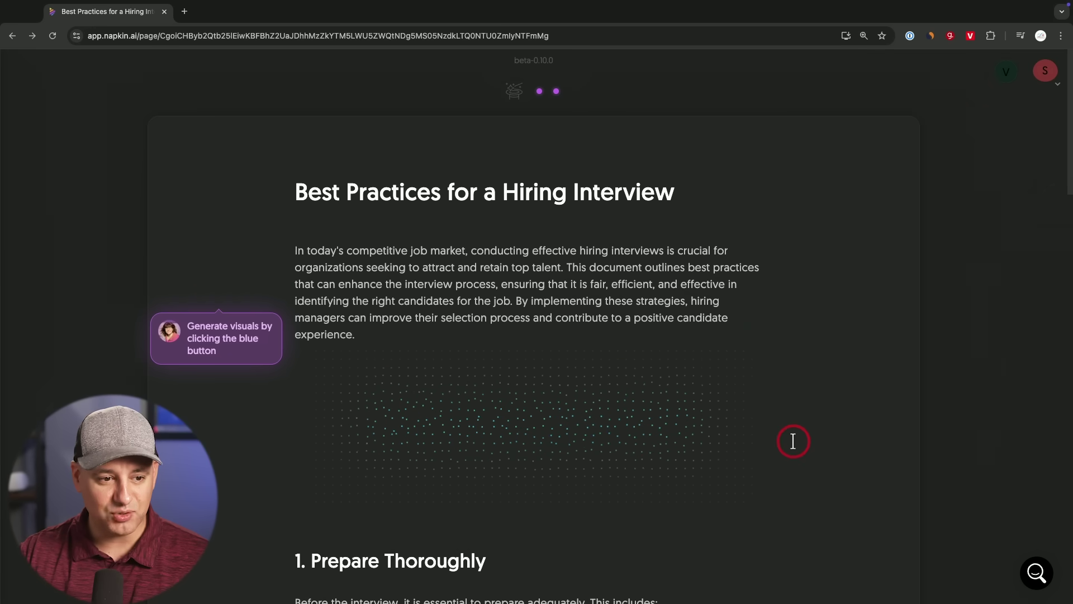
pyautogui.scroll(-5, 793, 441)
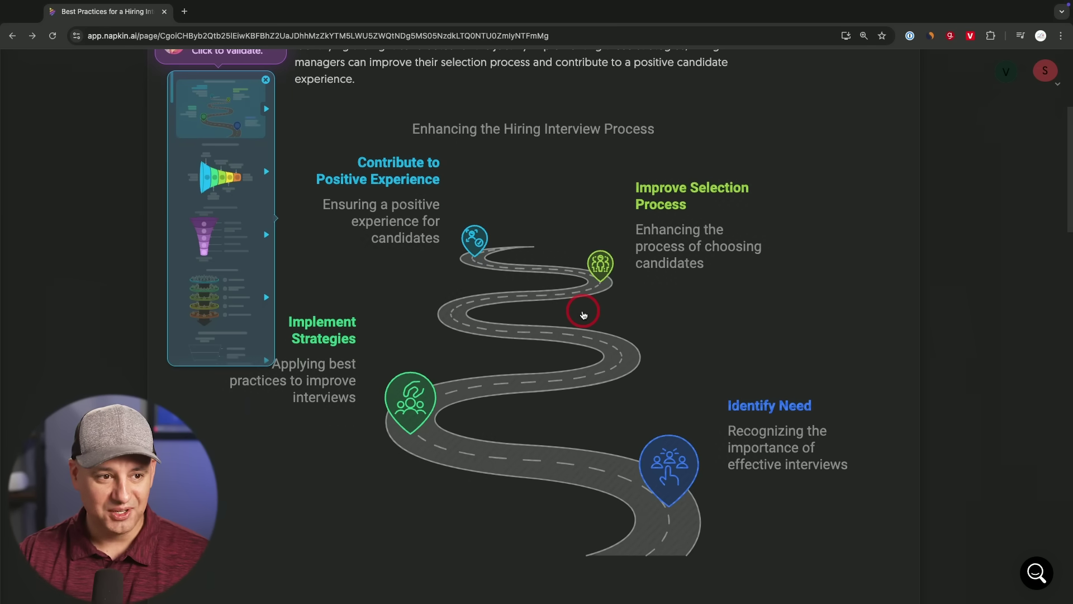
pyautogui.click(198, 185)
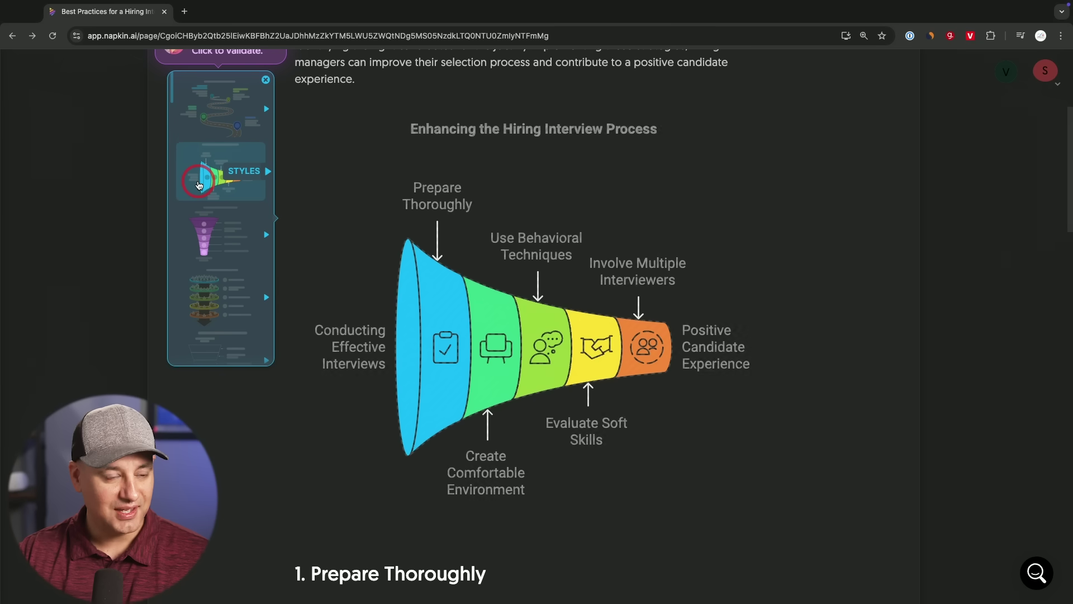
pyautogui.click(199, 189)
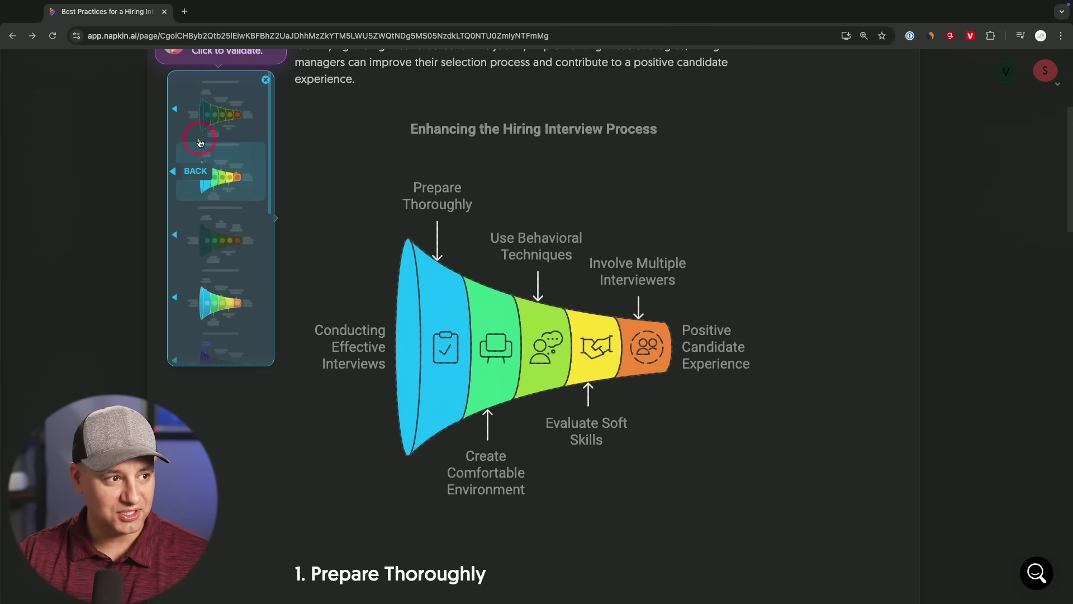
pyautogui.click(204, 285)
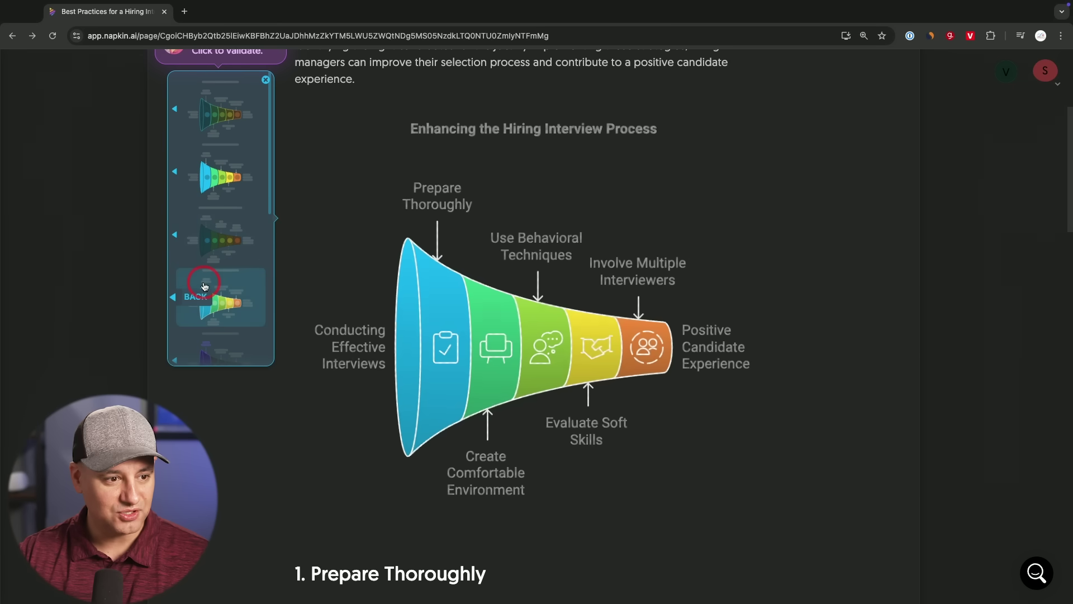
pyautogui.click(211, 355)
pyautogui.scroll(-1, 213, 347)
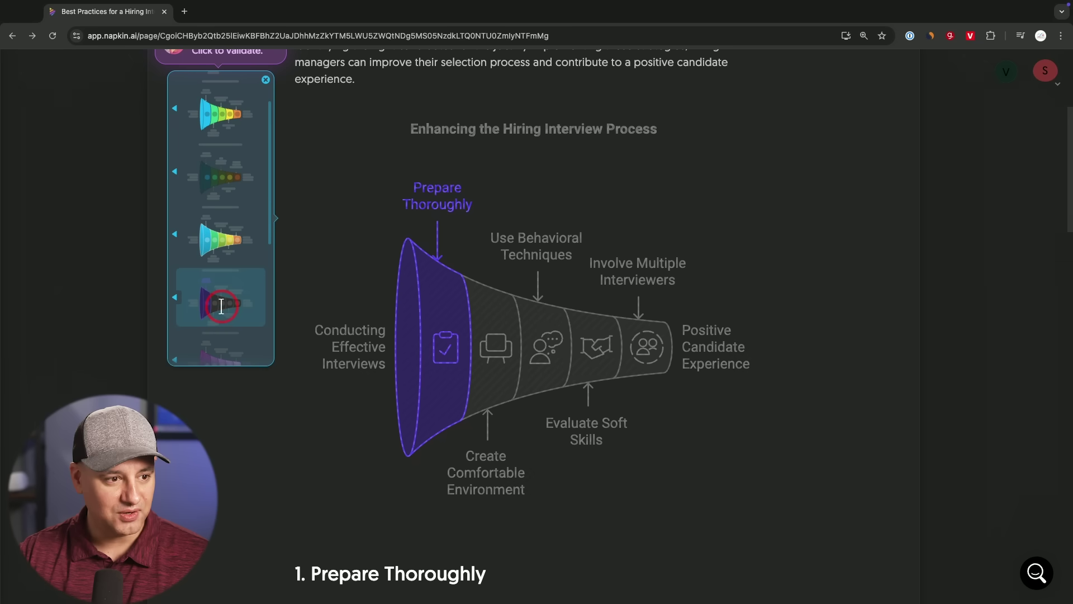
pyautogui.click(532, 359)
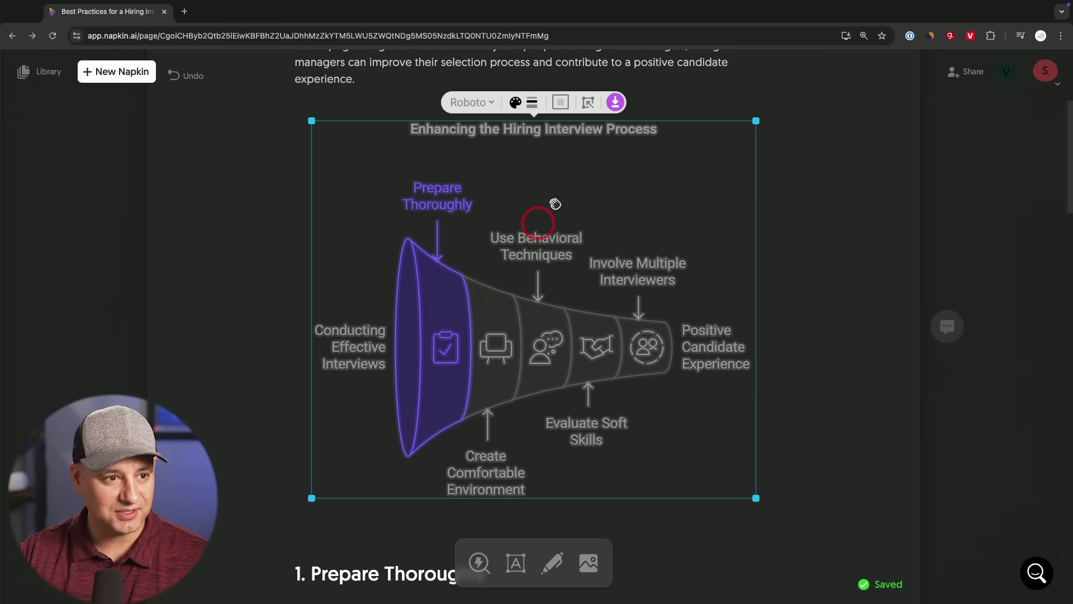
# - Download the funnel diagram as an image and start a visual for the Prepare Thoroughly list
pyautogui.click(616, 104)
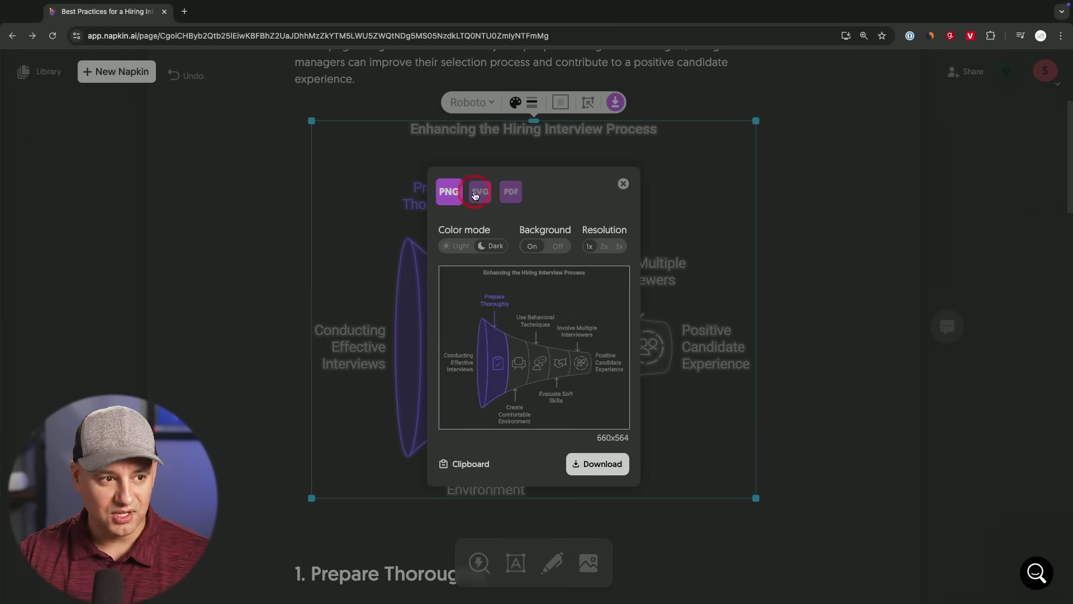
pyautogui.click(520, 348)
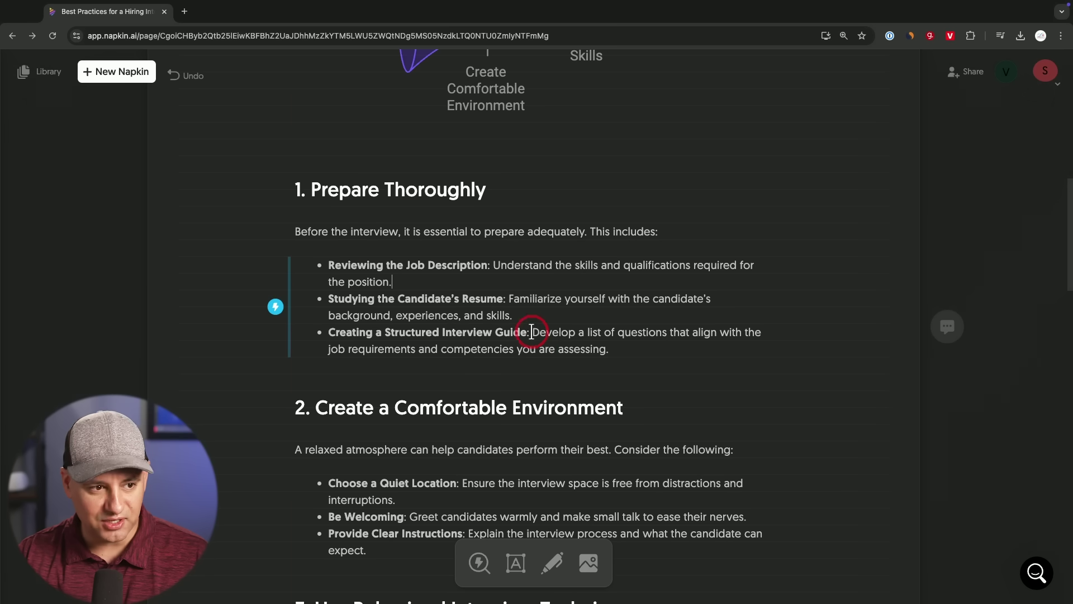
pyautogui.click(275, 310)
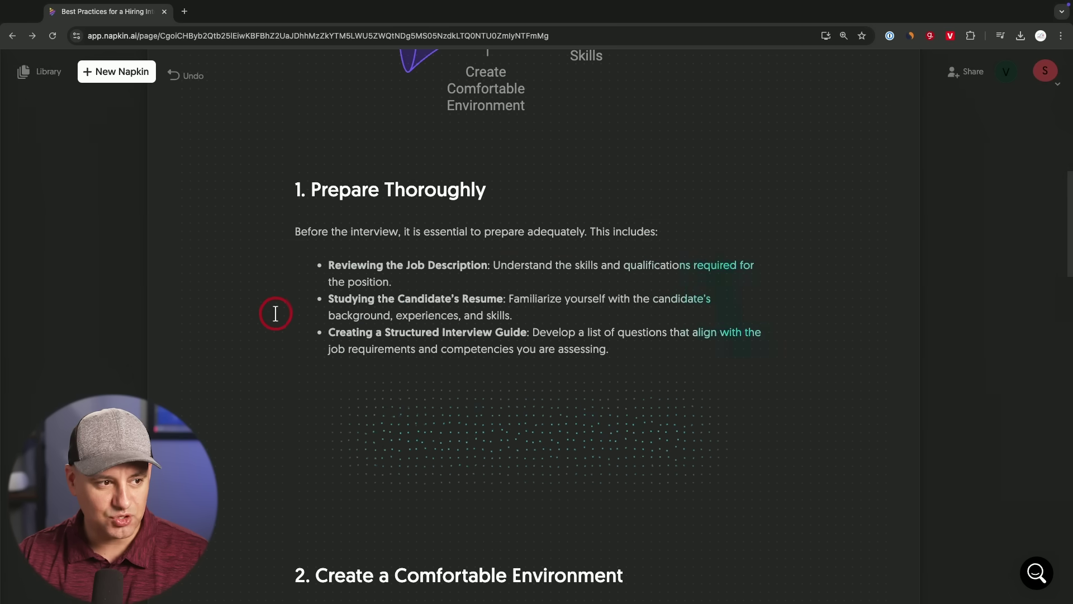
pyautogui.click(352, 273)
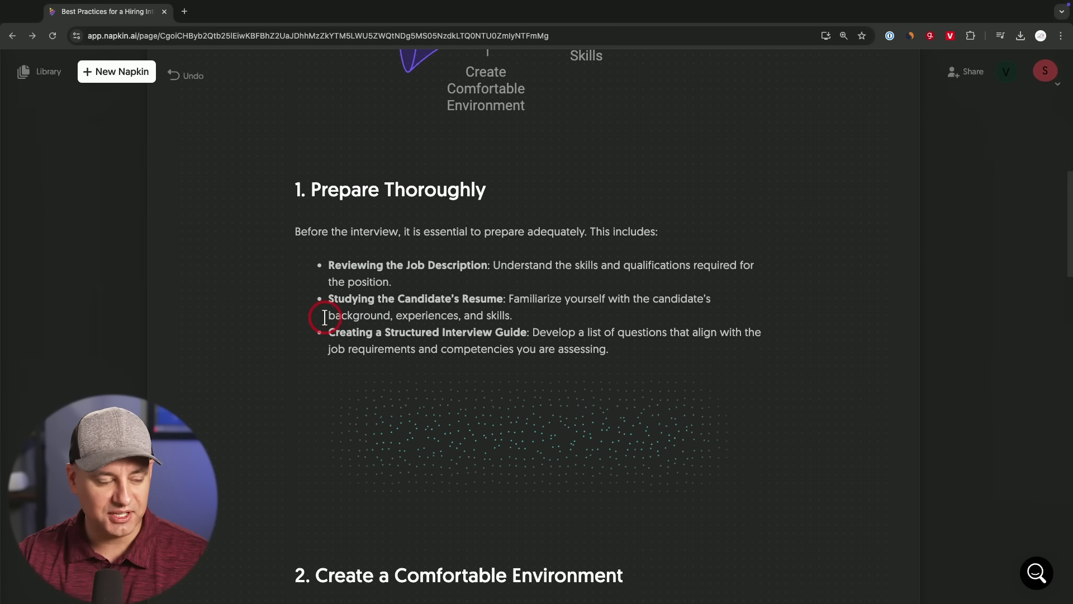
# - Style the visual as a bright colourful stepped pyramid, then select it for export
pyautogui.scroll(-4, 268, 257)
pyautogui.click(218, 257)
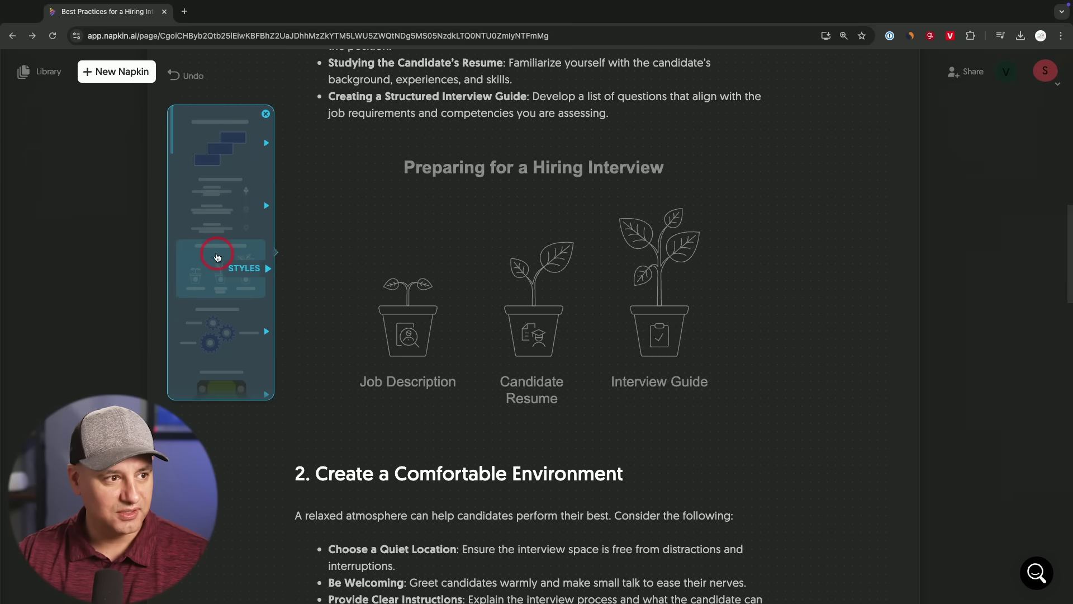
pyautogui.scroll(-3, 218, 257)
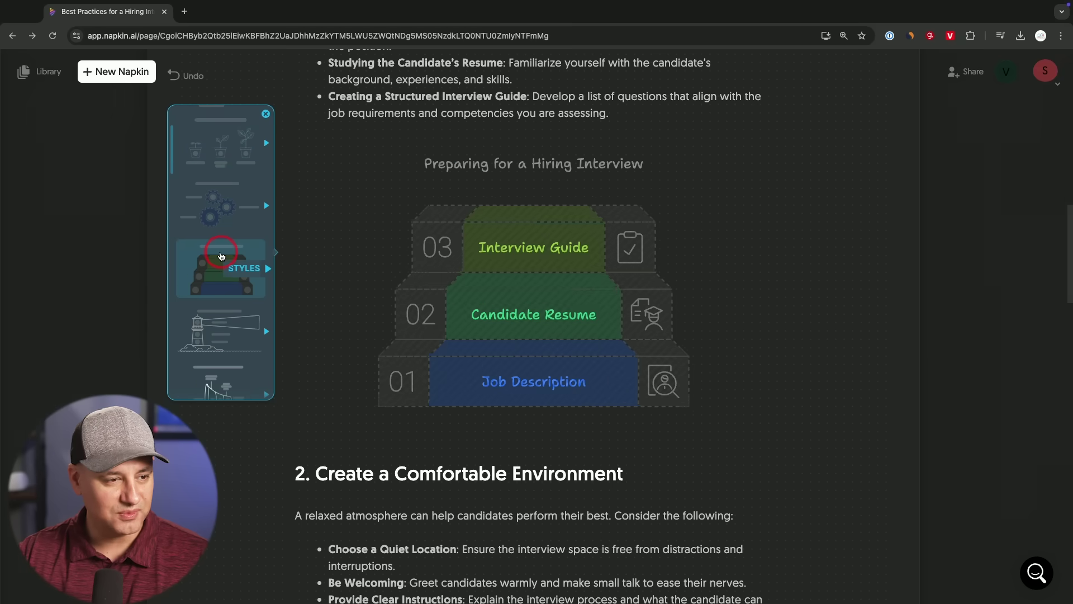
pyautogui.click(215, 275)
pyautogui.click(245, 341)
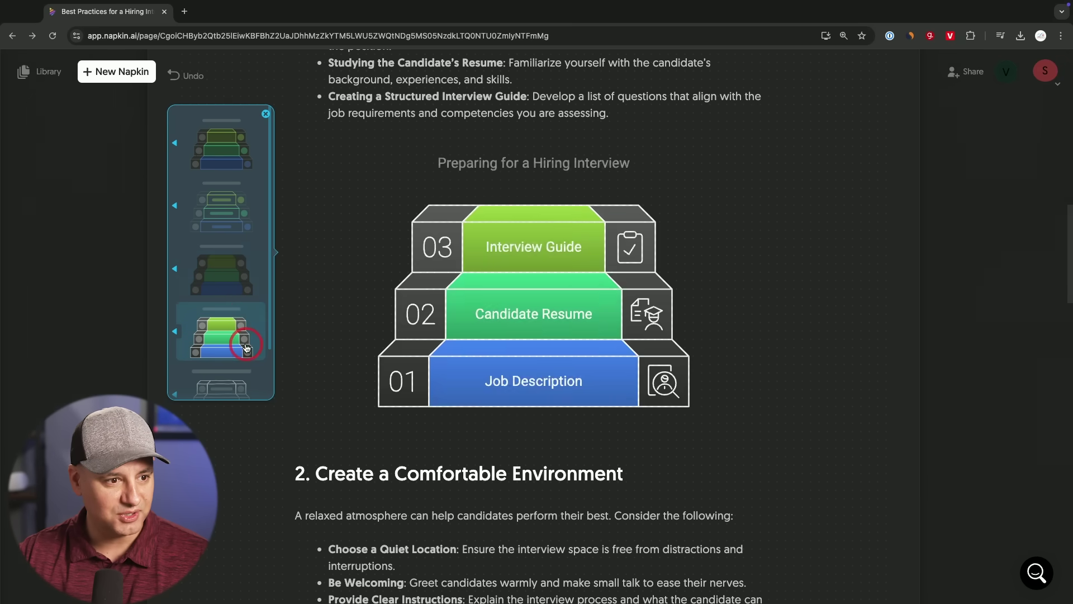
pyautogui.scroll(-1, 246, 348)
pyautogui.click(222, 281)
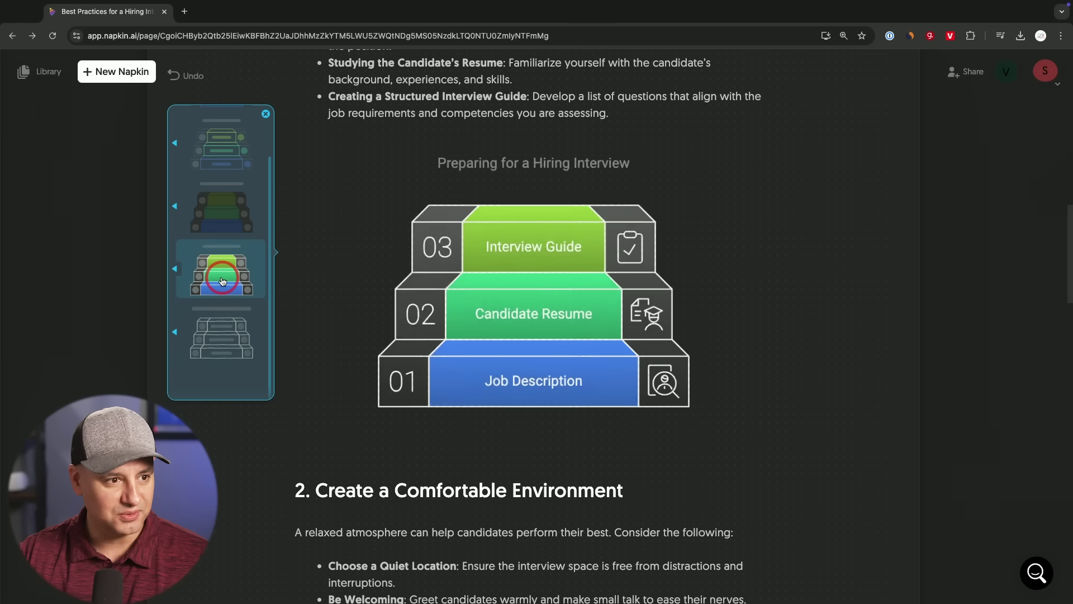
pyautogui.click(395, 225)
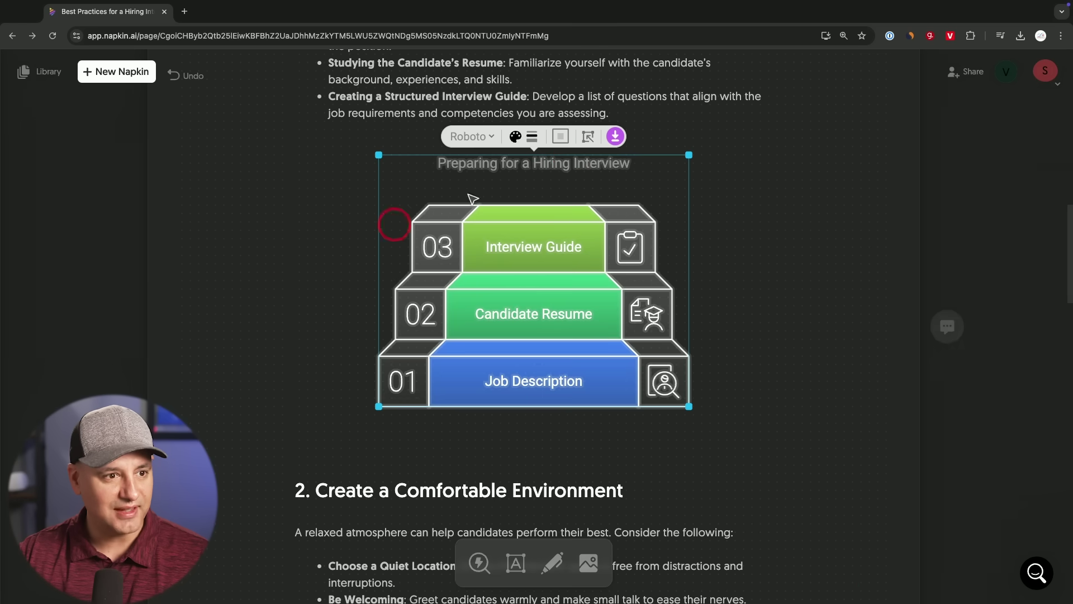
pyautogui.click(615, 143)
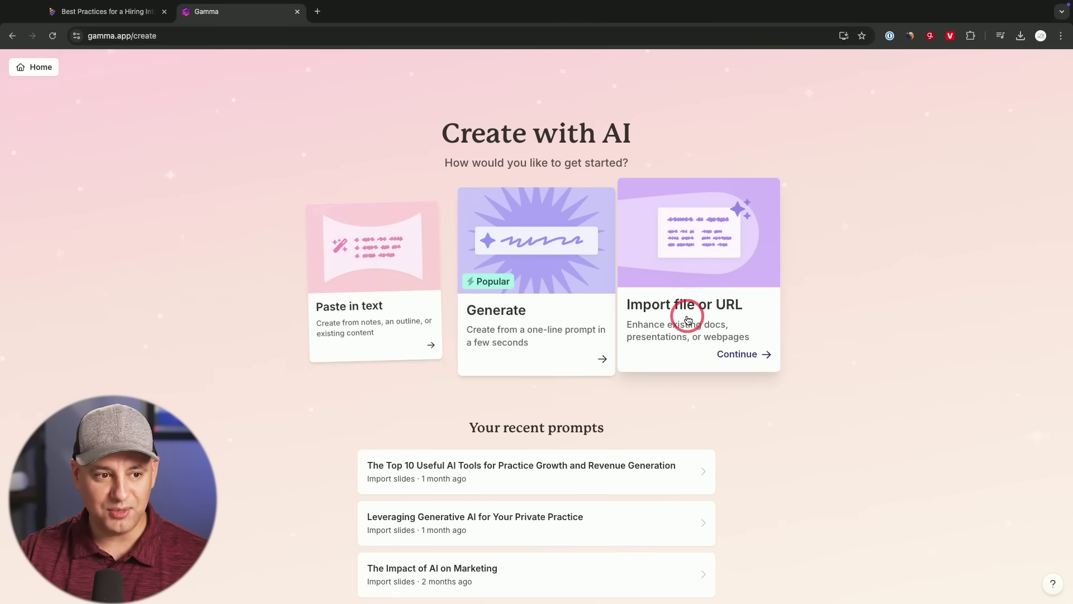
# - Choose Generate on Gamma's Create with AI page to build a deck from a prompt
pyautogui.click(517, 331)
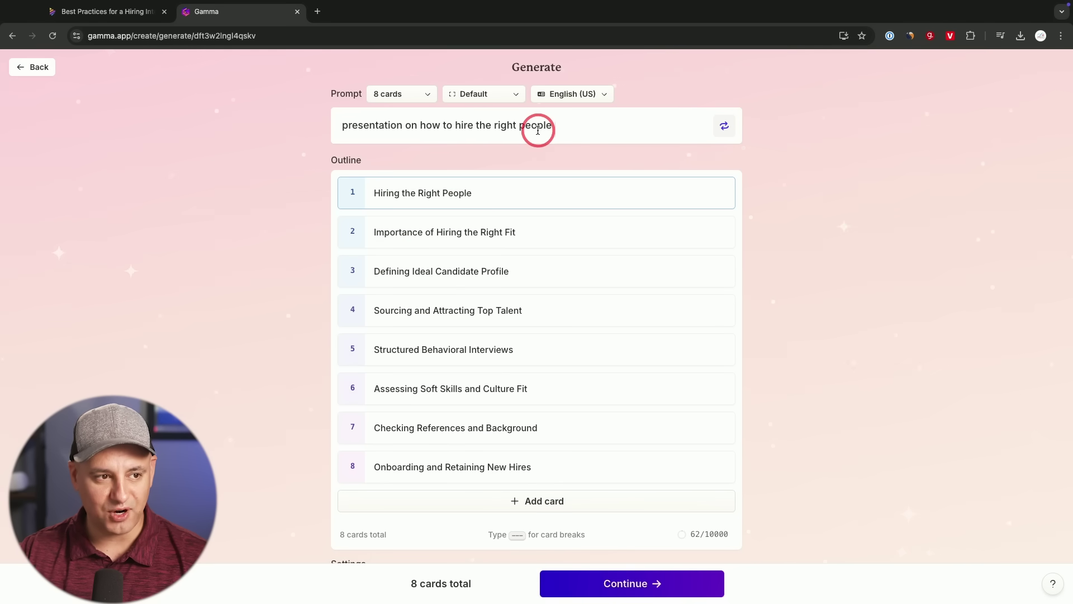
# - Keep the hiring outline at 8 cards and generate it in the Gamma Dark theme
pyautogui.click(428, 97)
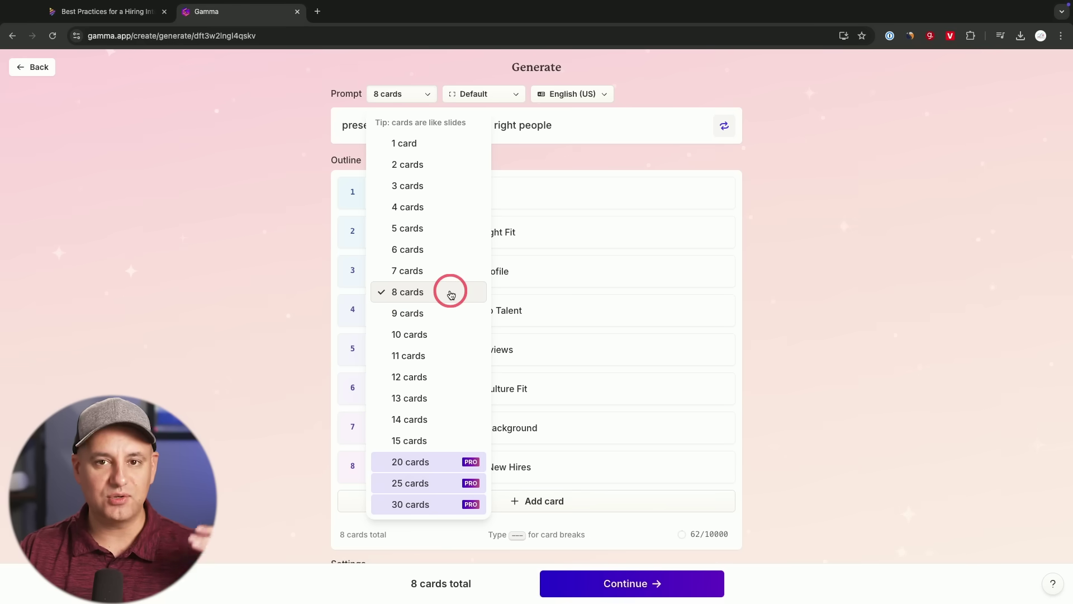
pyautogui.click(409, 98)
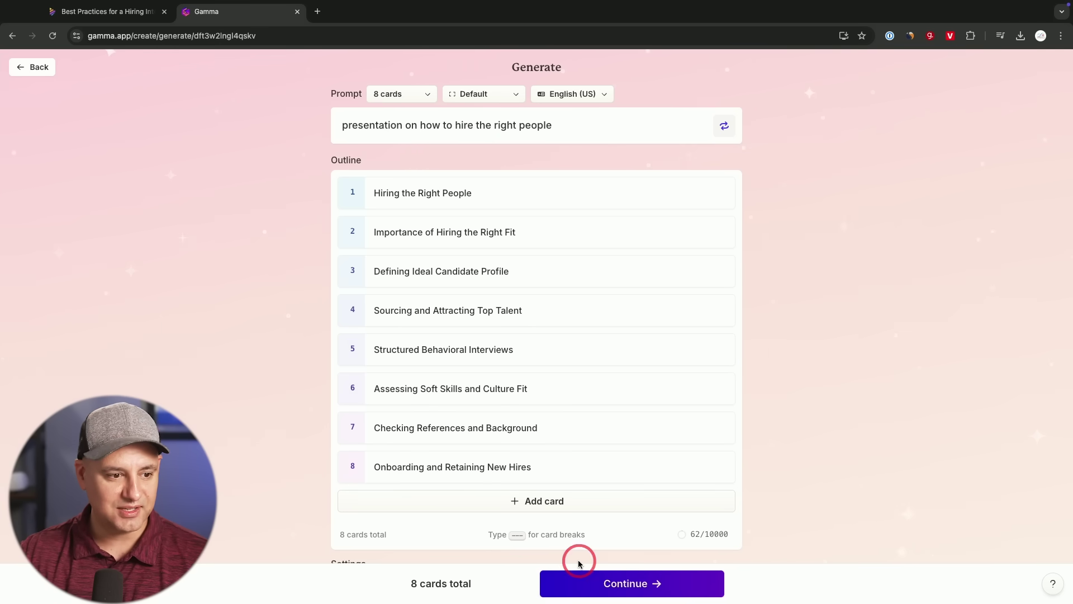
pyautogui.click(620, 583)
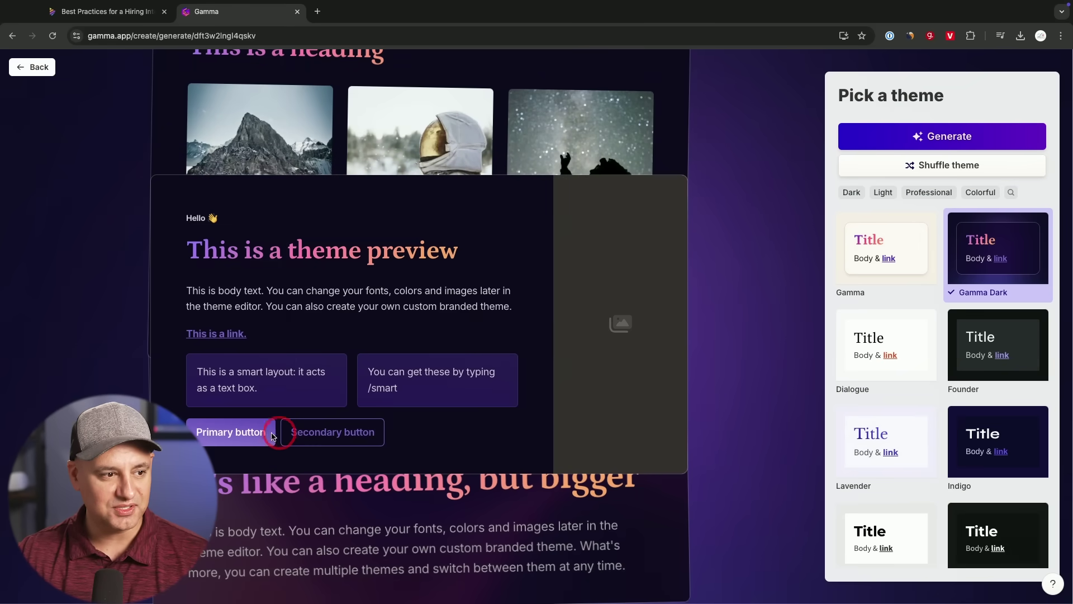
pyautogui.click(995, 143)
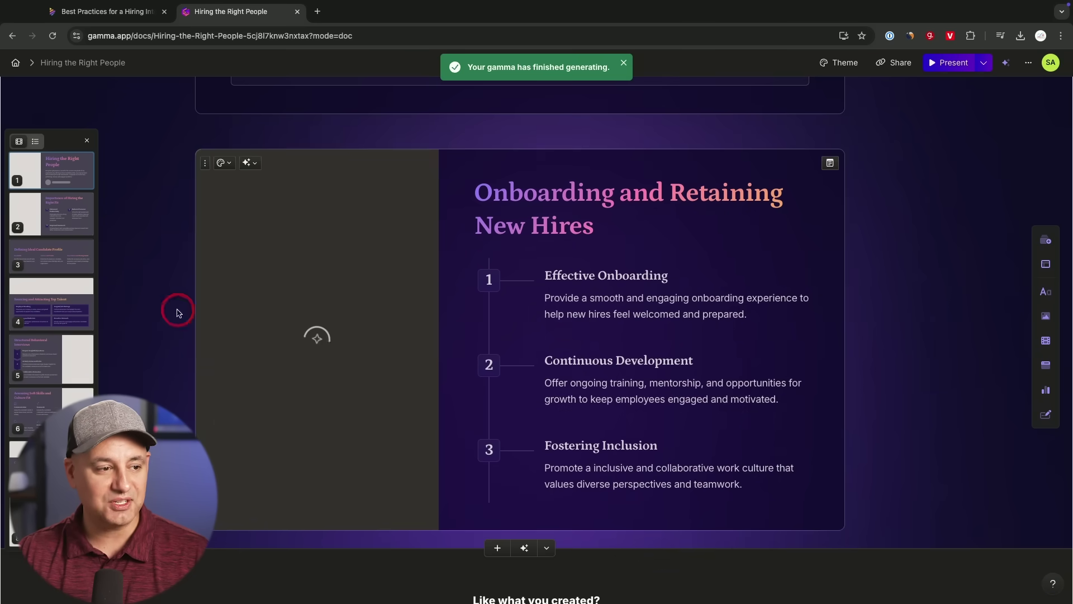
# - Scroll the finished deck and select the meeting photo on the Structured Behavioral Interviews card
pyautogui.scroll(9, 350, 368)
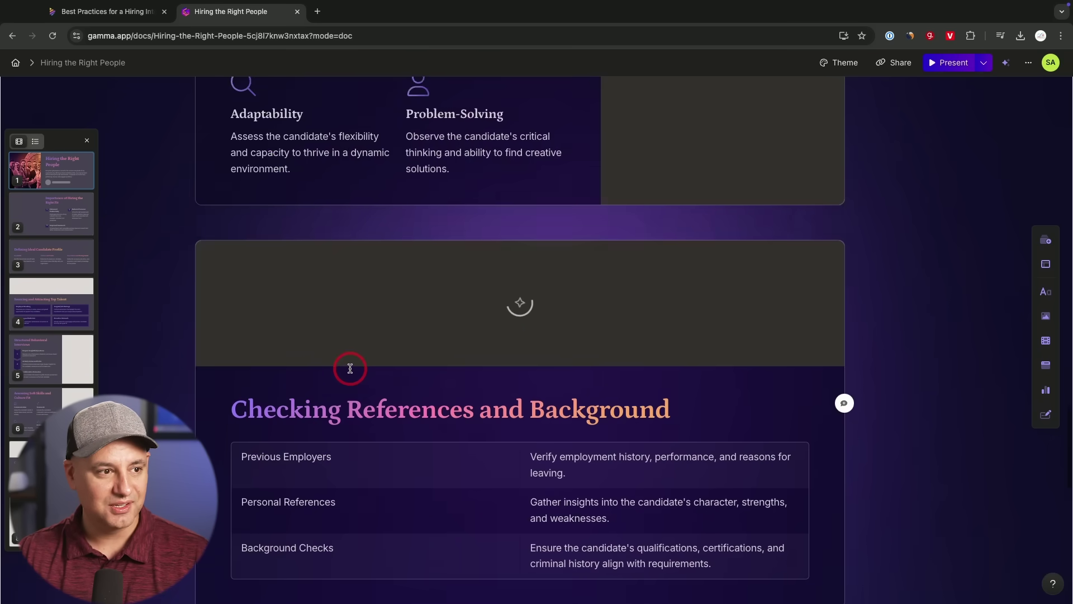
pyautogui.scroll(20, 313, 313)
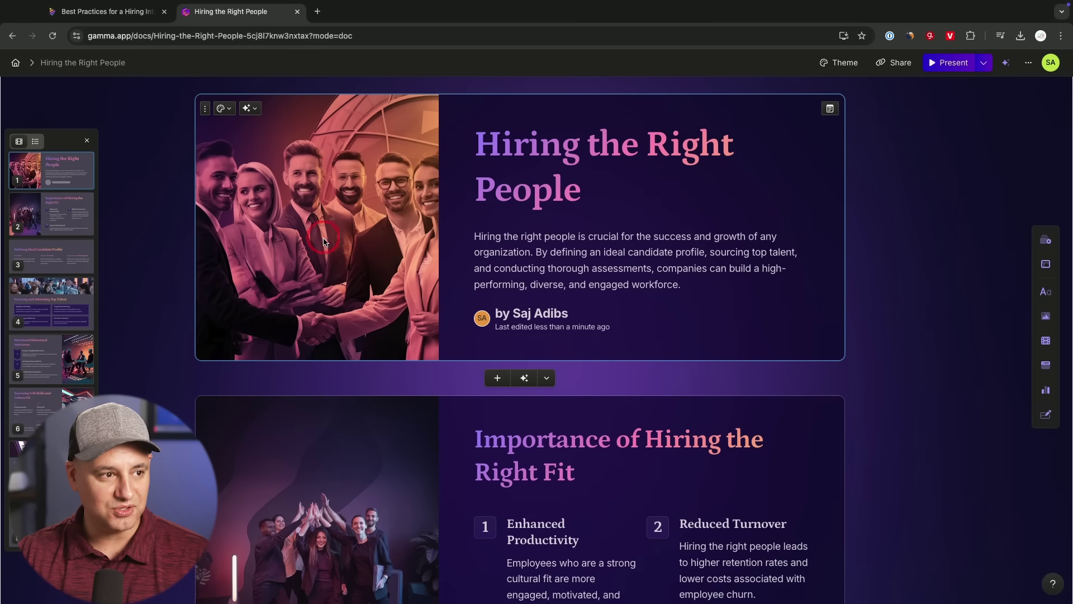
pyautogui.scroll(-3, 313, 243)
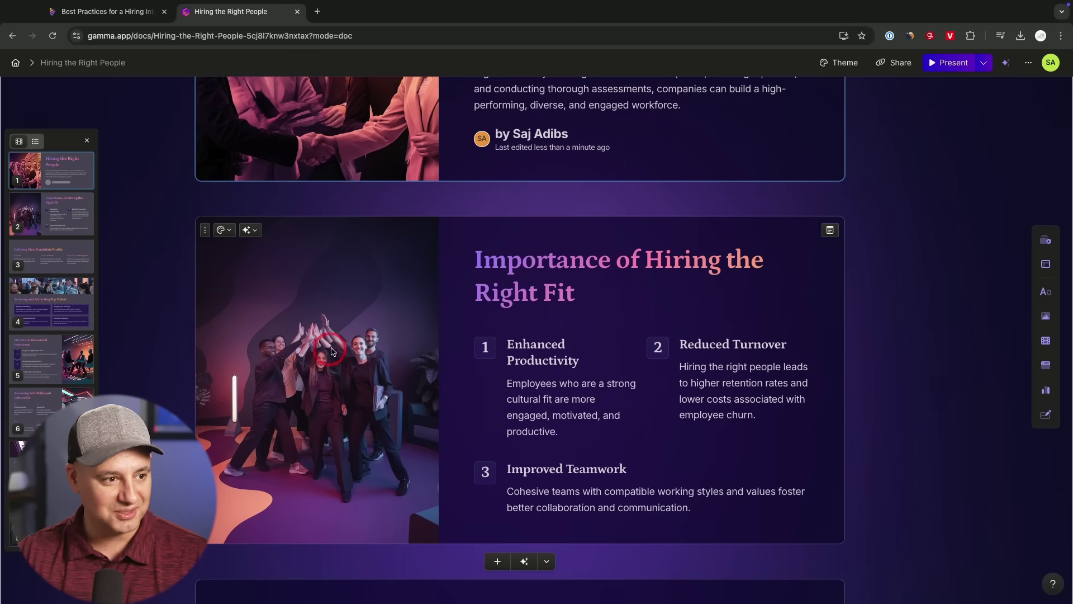
pyautogui.scroll(-20, 332, 351)
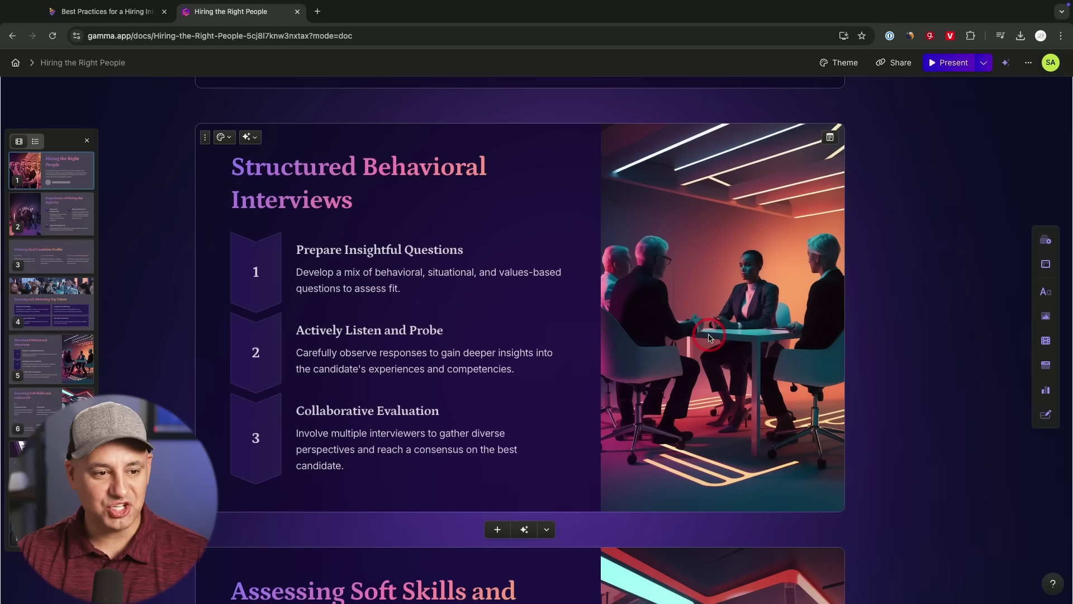
pyautogui.click(710, 342)
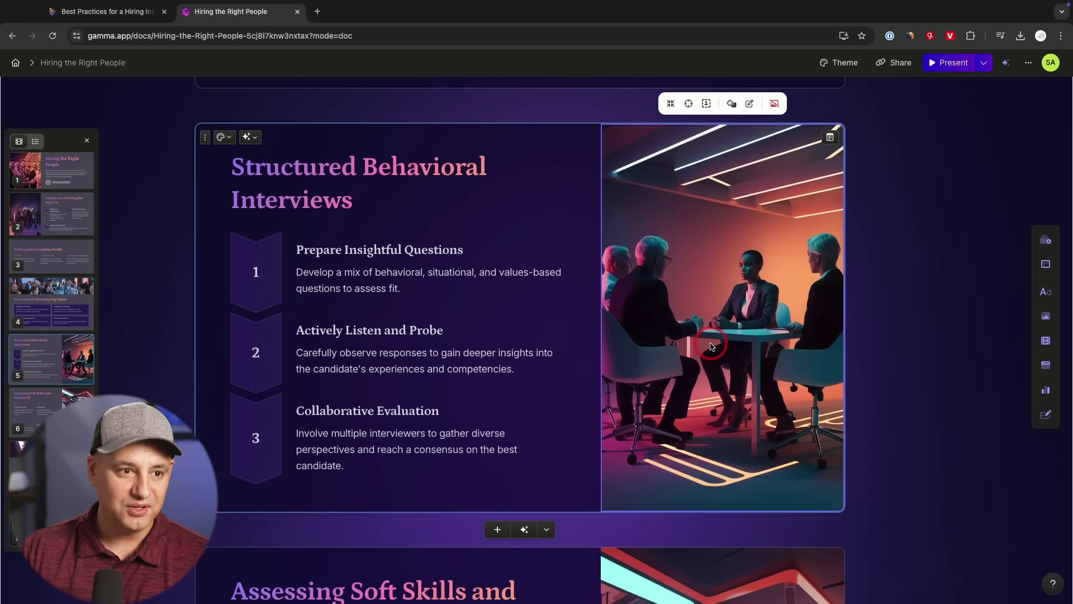
# - Swap the interviews card's meeting photo for the uploaded Napkin funnel diagram, then return home
pyautogui.click(774, 103)
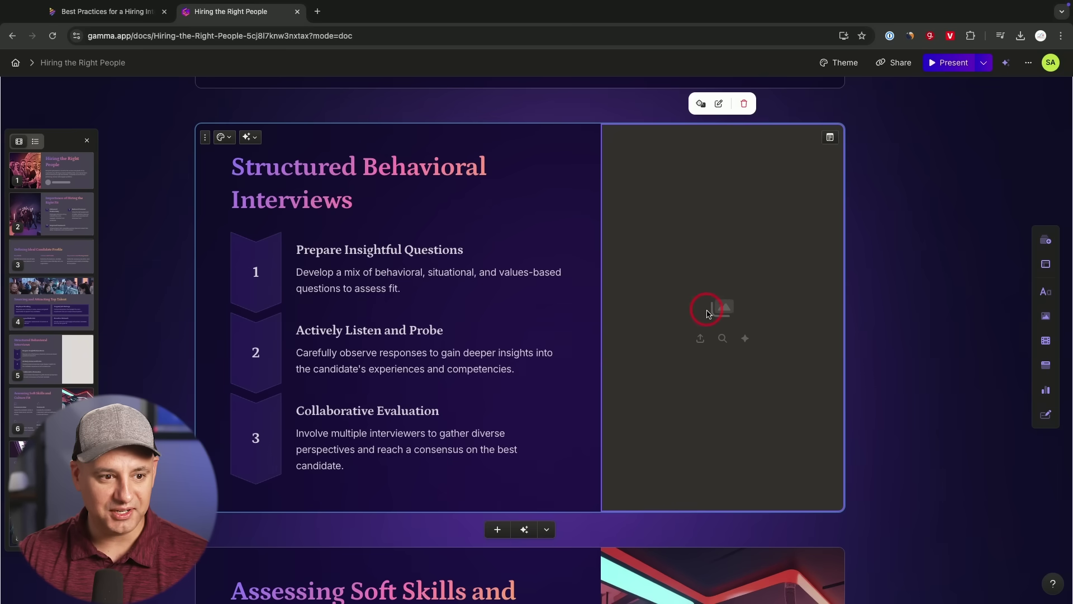
pyautogui.click(702, 344)
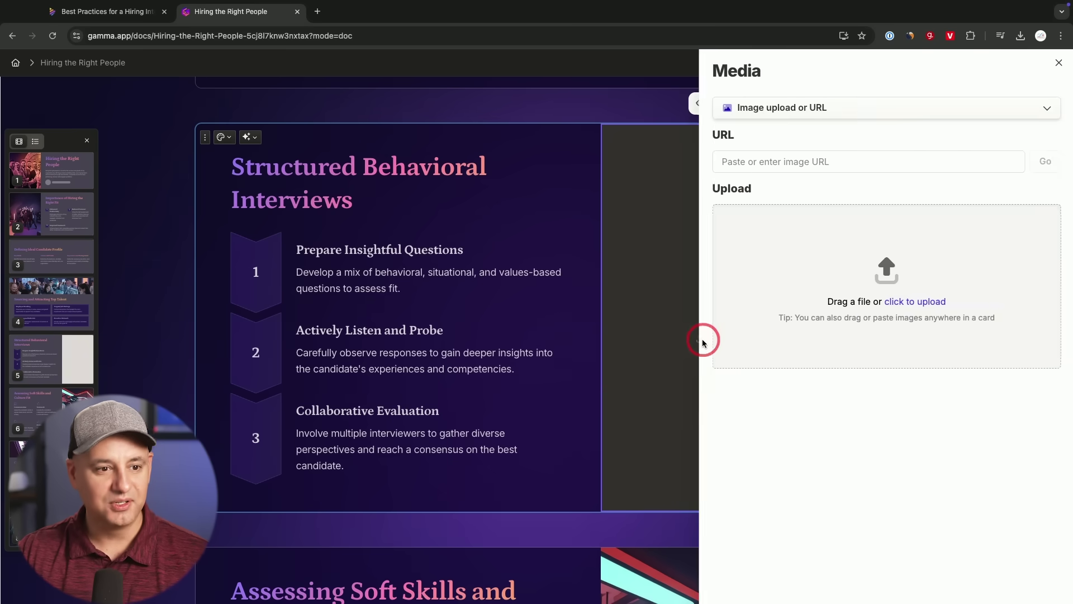
pyautogui.hotkey('ctrl', 'v')
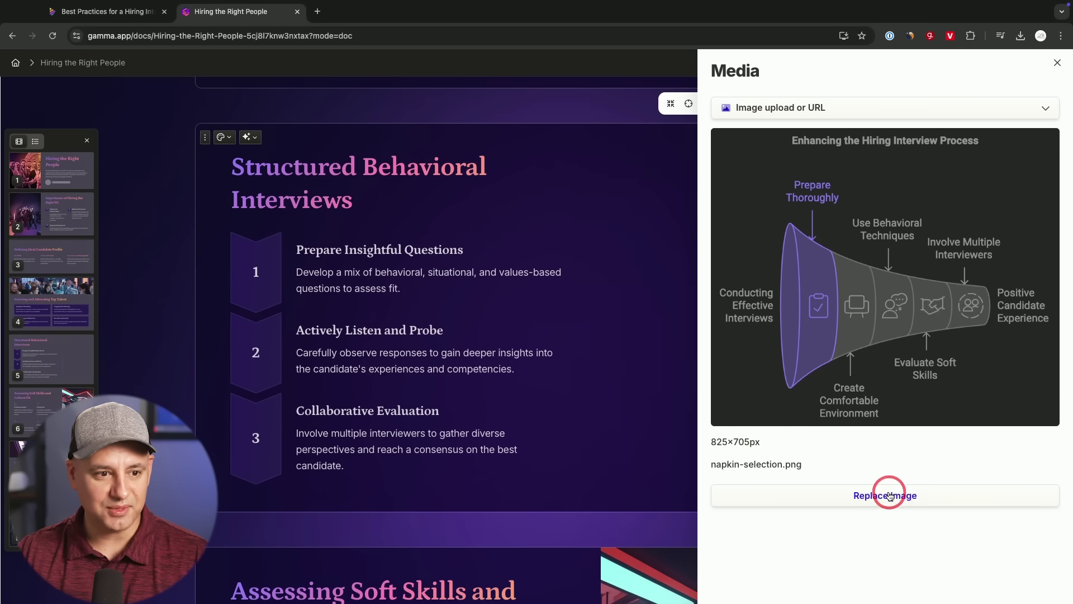
pyautogui.click(1057, 63)
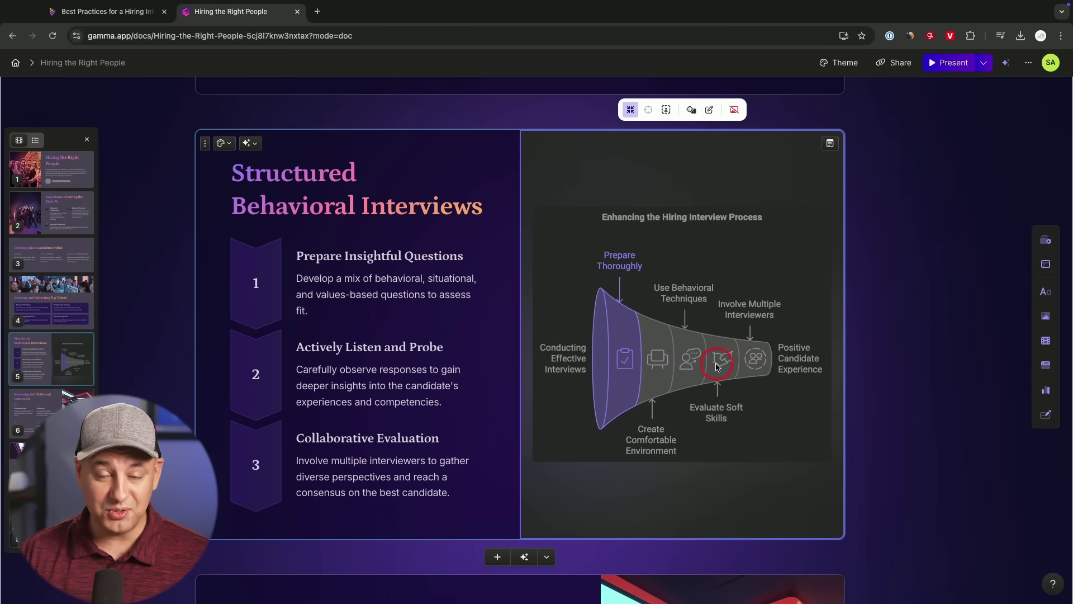
pyautogui.scroll(-1, 717, 366)
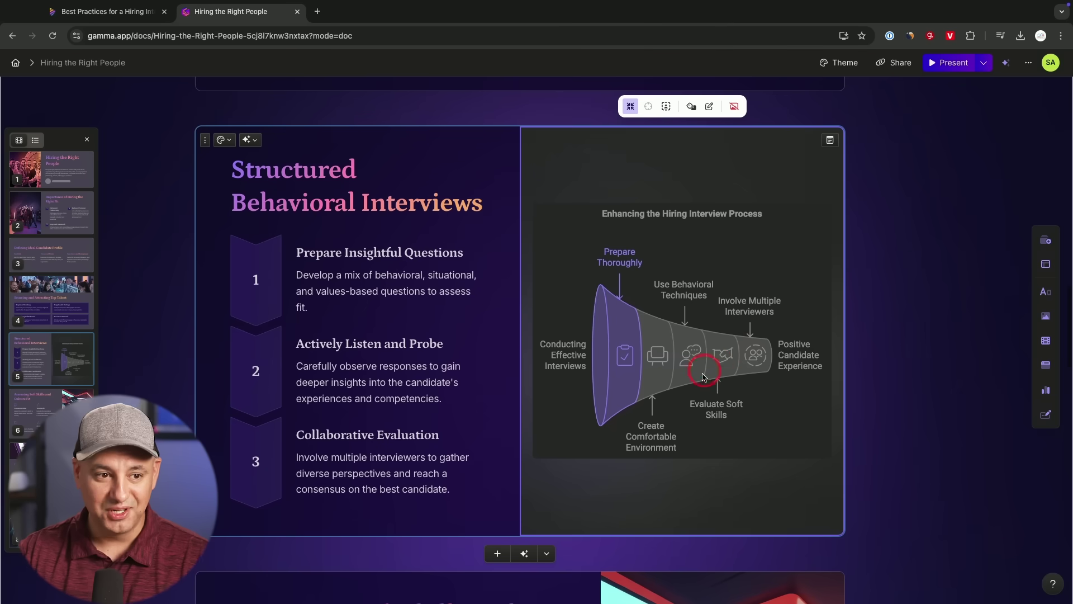
pyautogui.click(15, 62)
# - Present The Impact of AI on Marketing deck and advance through its opening cards
pyautogui.click(578, 150)
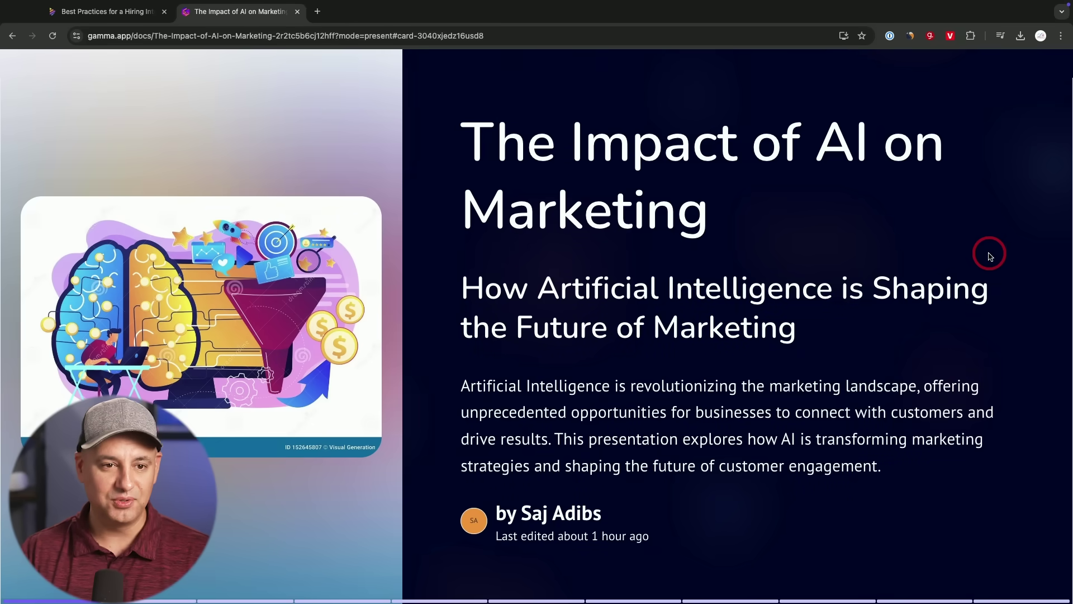
pyautogui.press('Right')
pyautogui.scroll(-15, 990, 256)
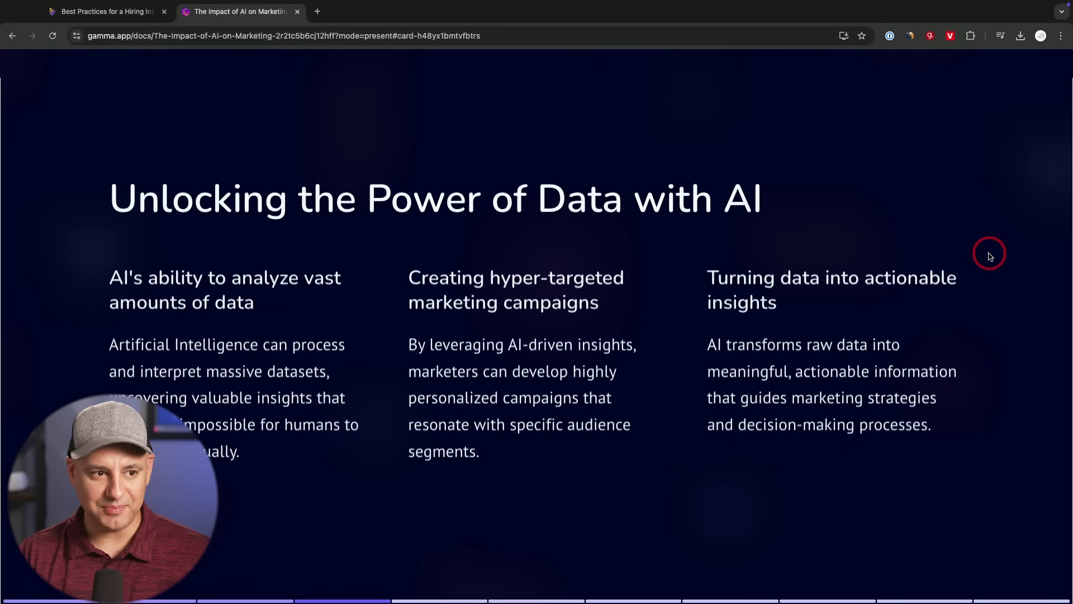
pyautogui.scroll(-10, 989, 256)
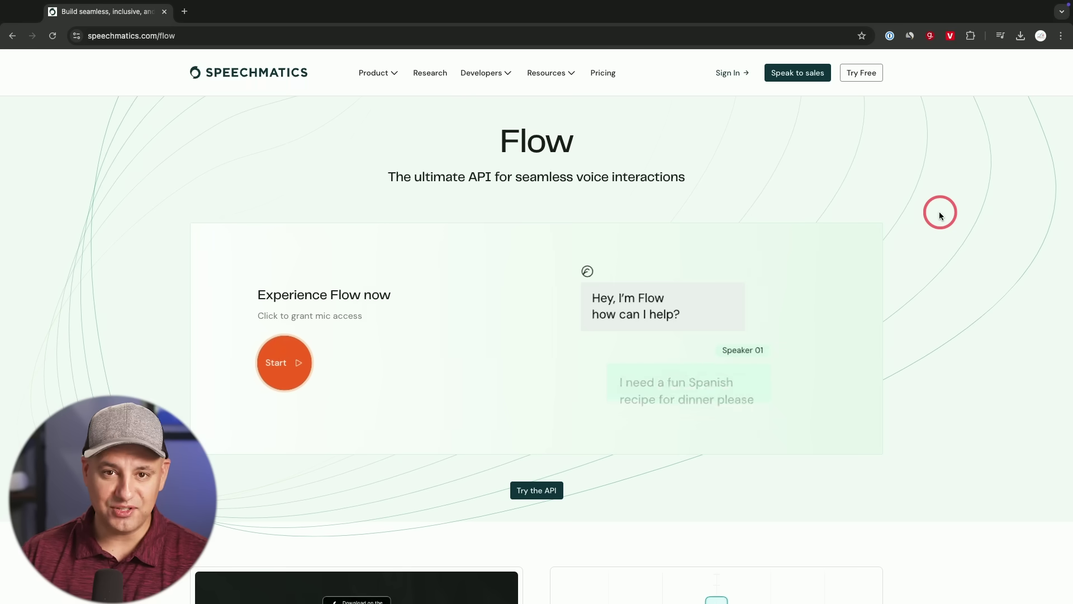
pyautogui.scroll(-3, 937, 237)
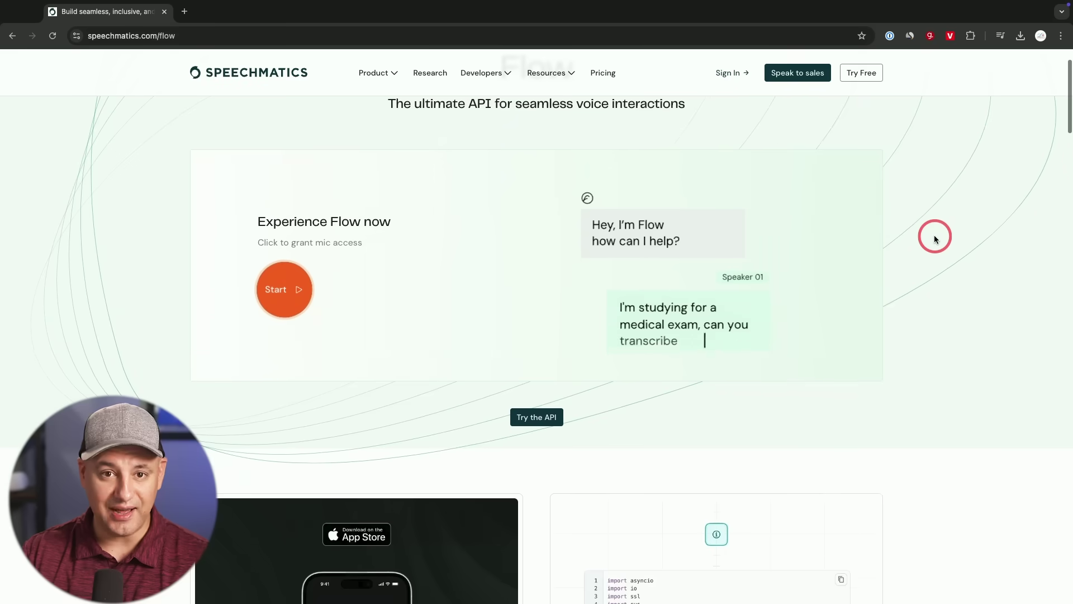
pyautogui.scroll(3, 935, 239)
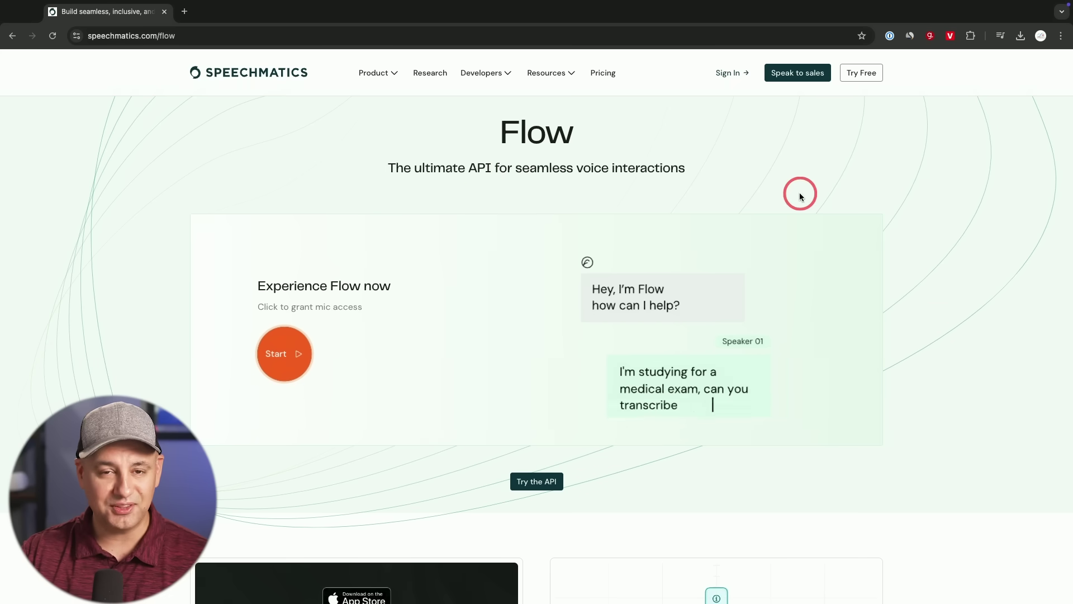
pyautogui.scroll(1, 287, 371)
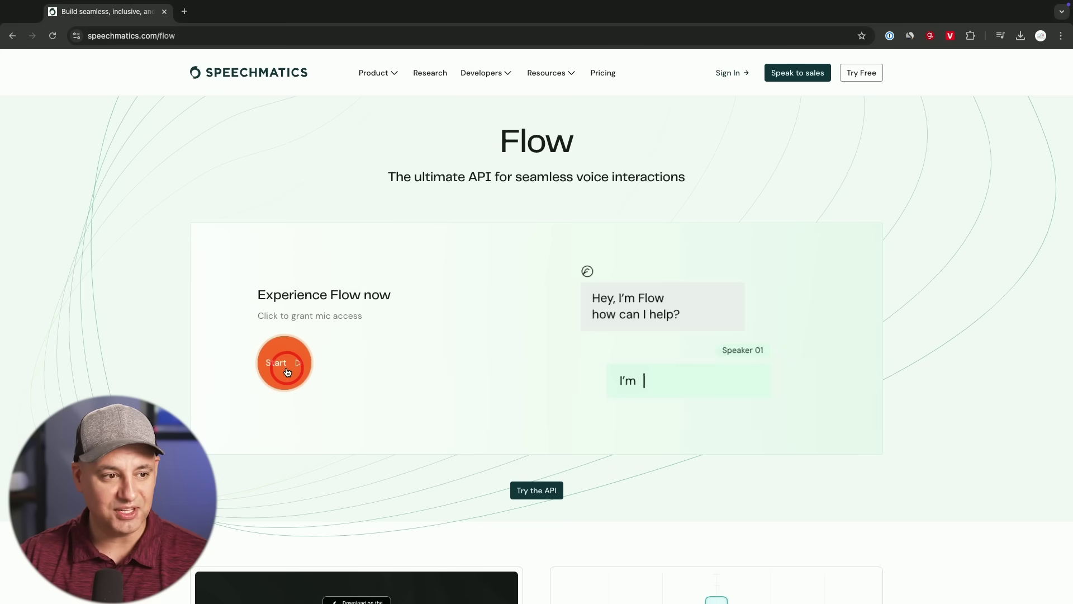
# - Hold a live voice chat with Flow about AI tools, then stop it
pyautogui.click(287, 371)
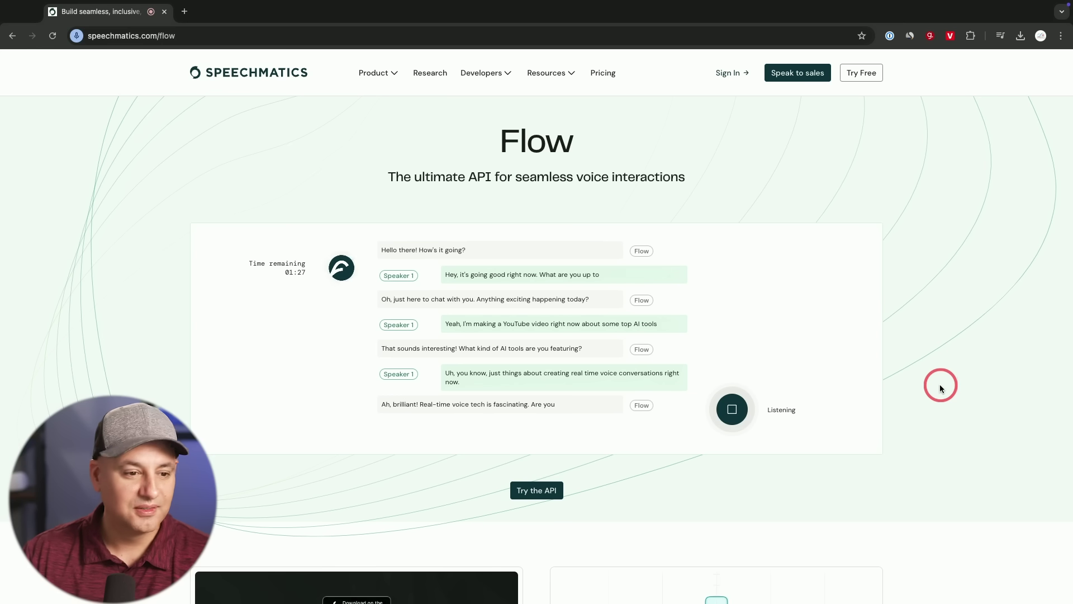
pyautogui.click(733, 412)
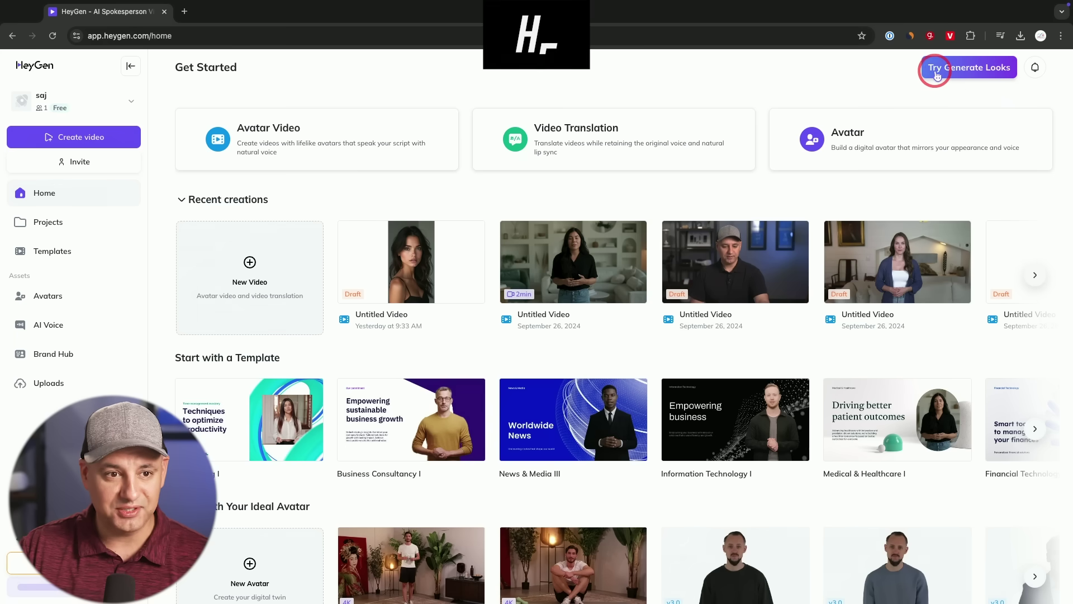
# - Open the Generate Looks introduction and choose Try Now to create an avatar
pyautogui.click(970, 73)
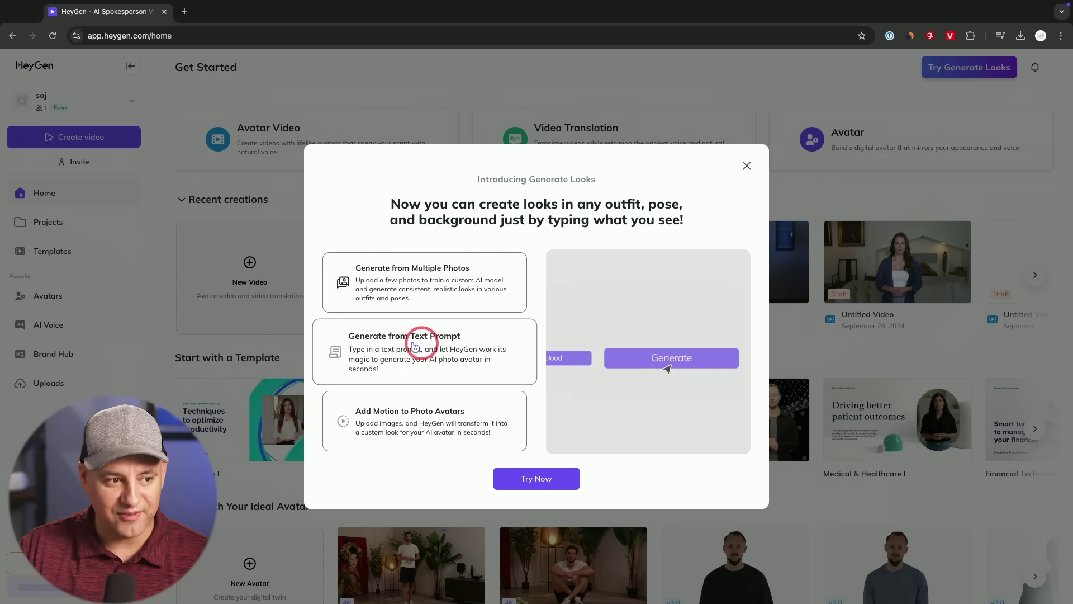
pyautogui.click(527, 479)
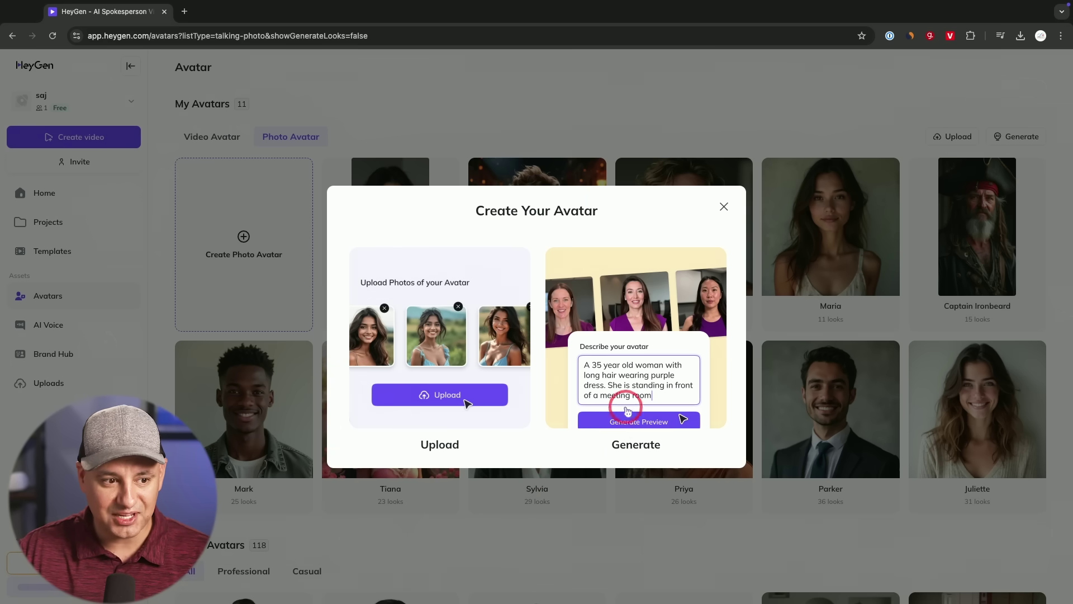
# - Start a described photo avatar, give it a name, and keep Young Adult and Woman
pyautogui.click(622, 360)
pyautogui.click(403, 210)
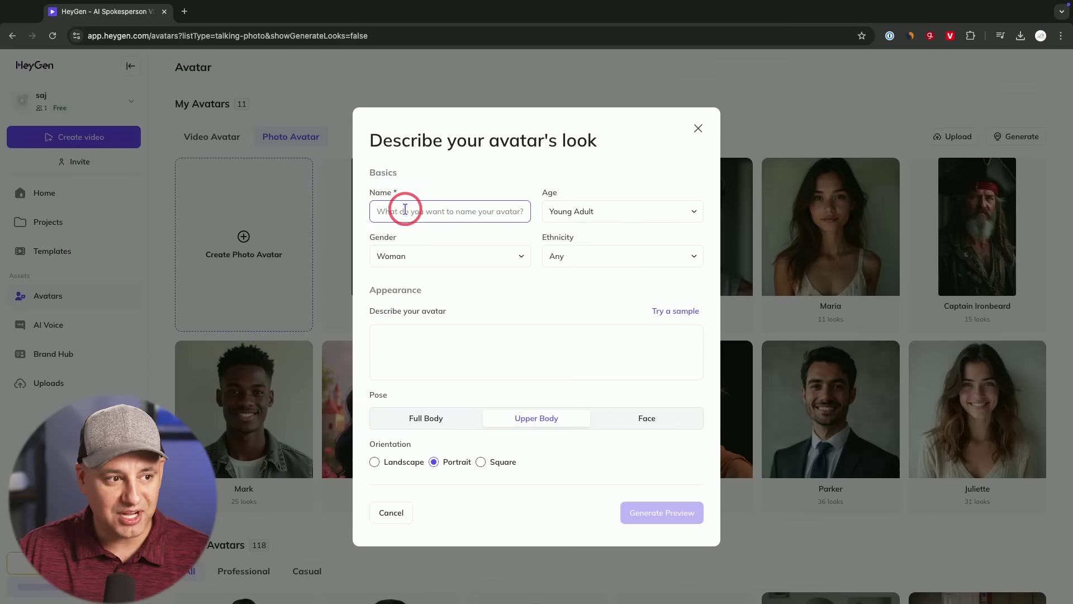
pyautogui.write('sue')
pyautogui.click(599, 211)
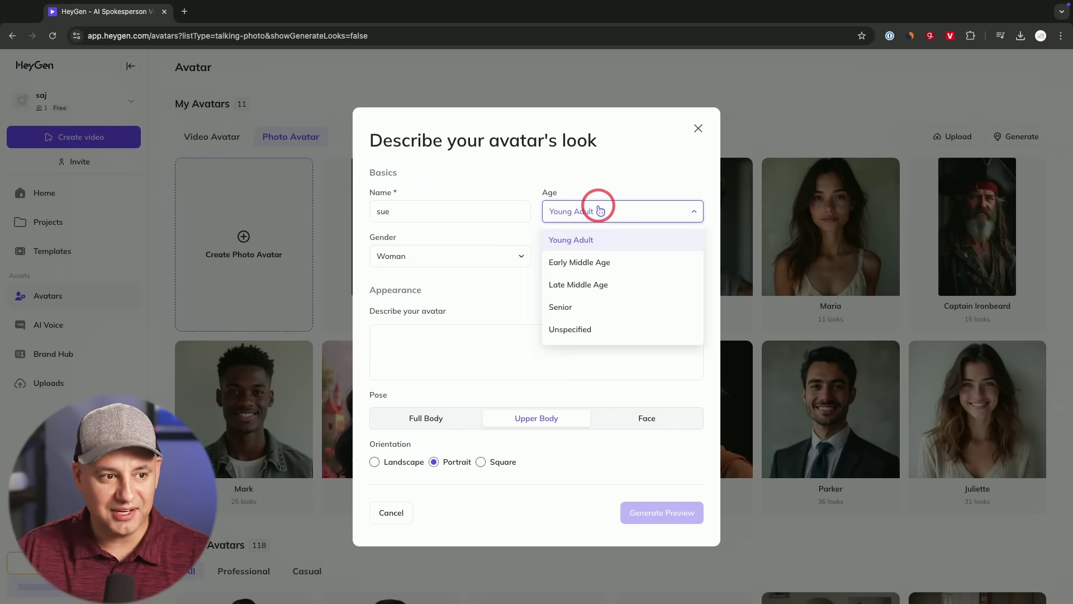
pyautogui.click(502, 240)
pyautogui.click(439, 263)
# - Keep ethnicity Any, use the sample smiling-doctor description, and generate four preview photos
pyautogui.click(557, 258)
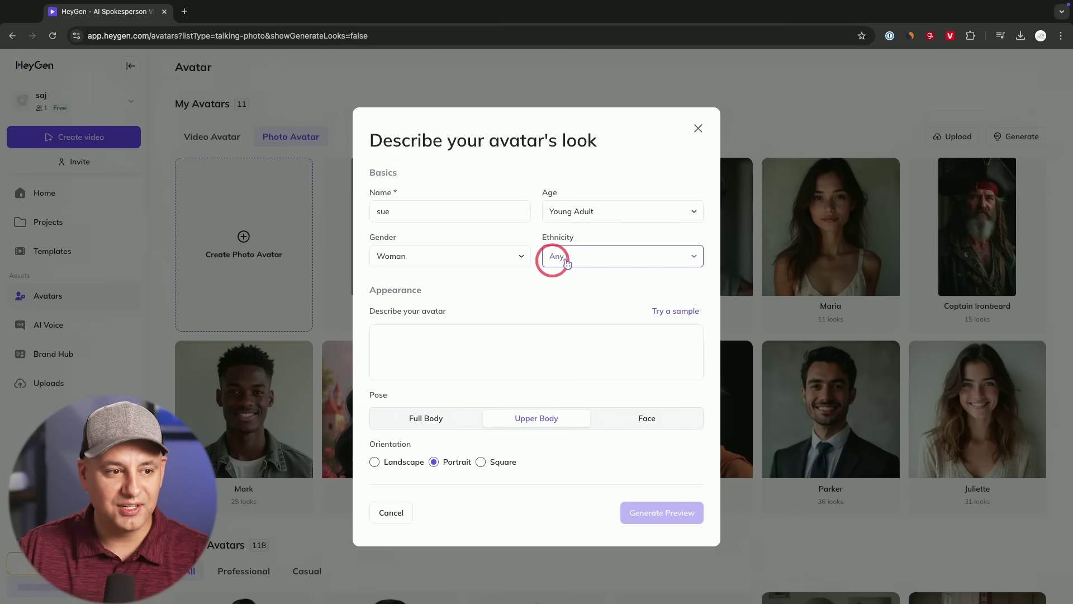
pyautogui.click(454, 350)
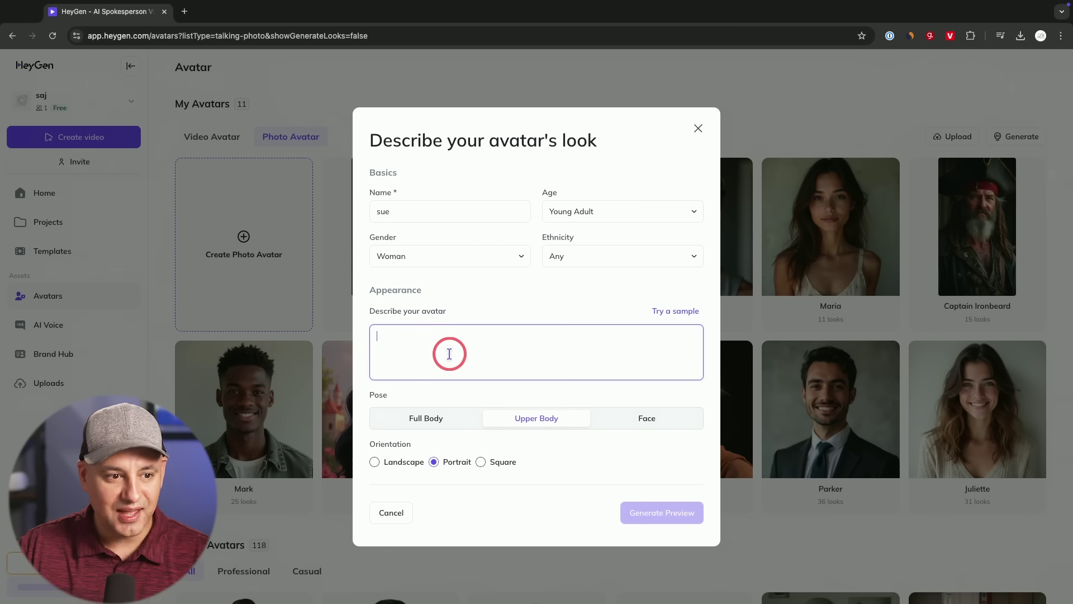
pyautogui.click(655, 311)
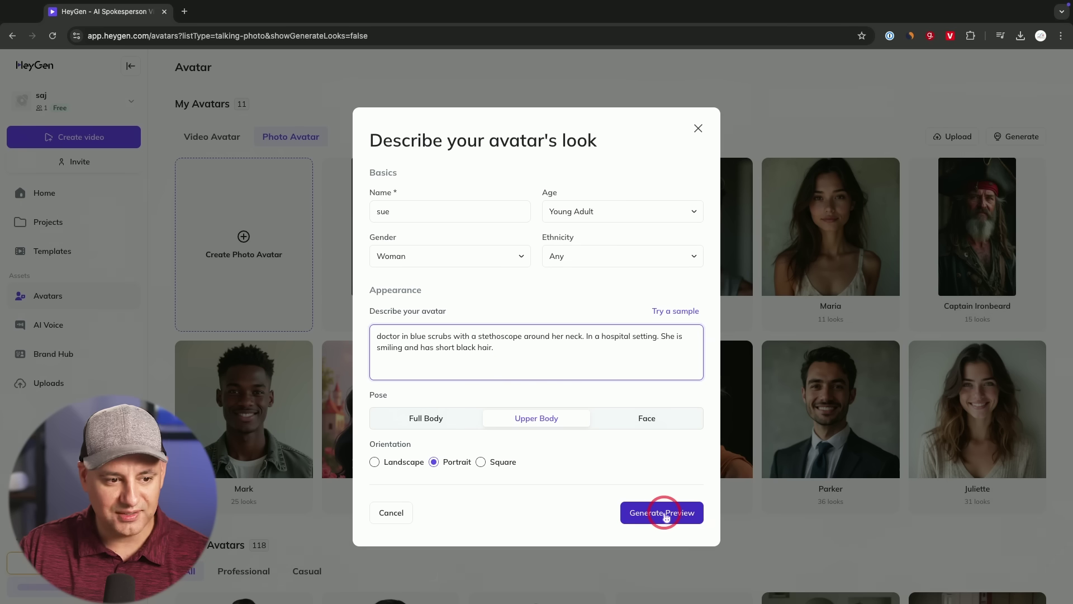
pyautogui.click(649, 520)
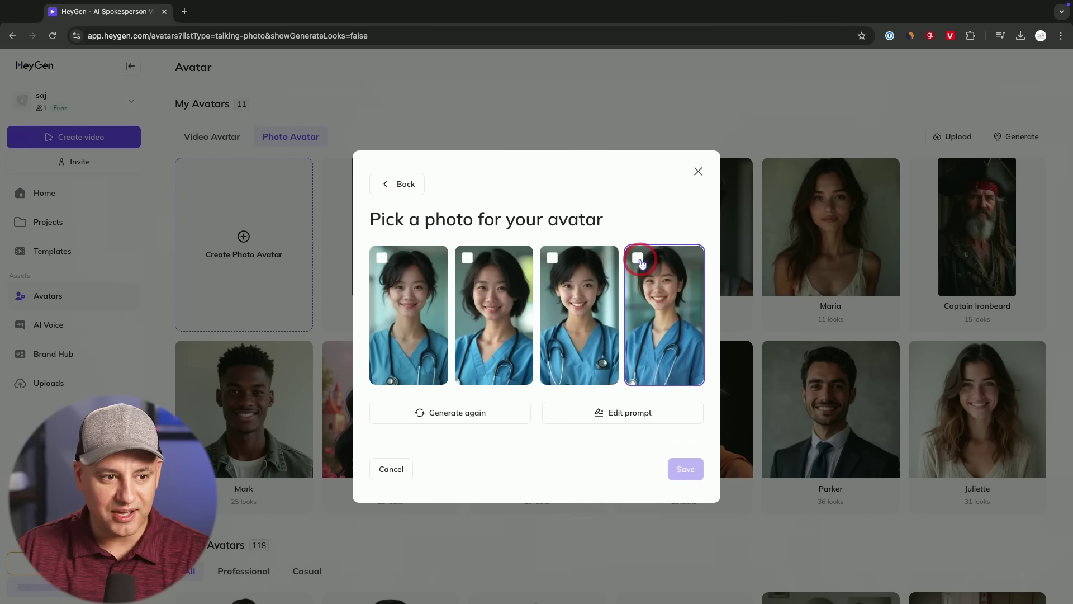
# - Save the fourth generated doctor photo as the avatar and start a portrait 1080×1920 AI Studio video
pyautogui.click(639, 257)
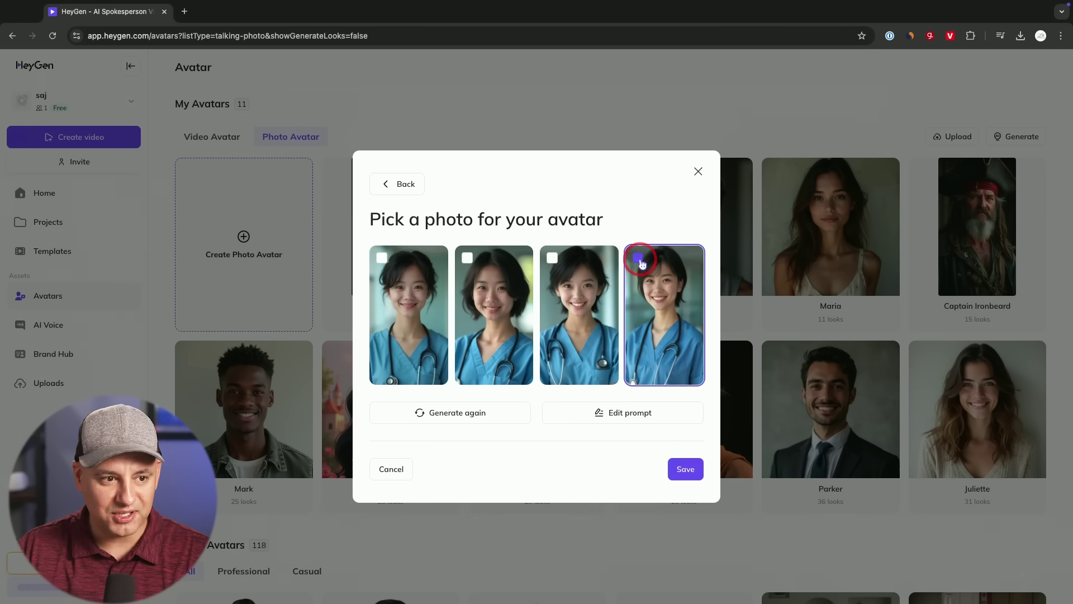
pyautogui.click(682, 479)
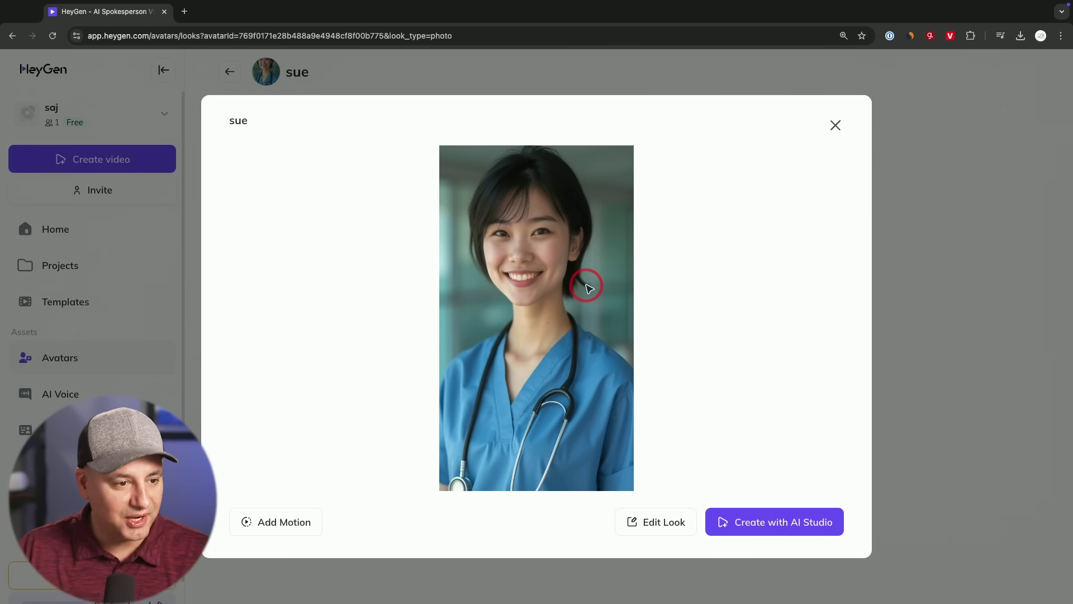
pyautogui.moveTo(784, 510)
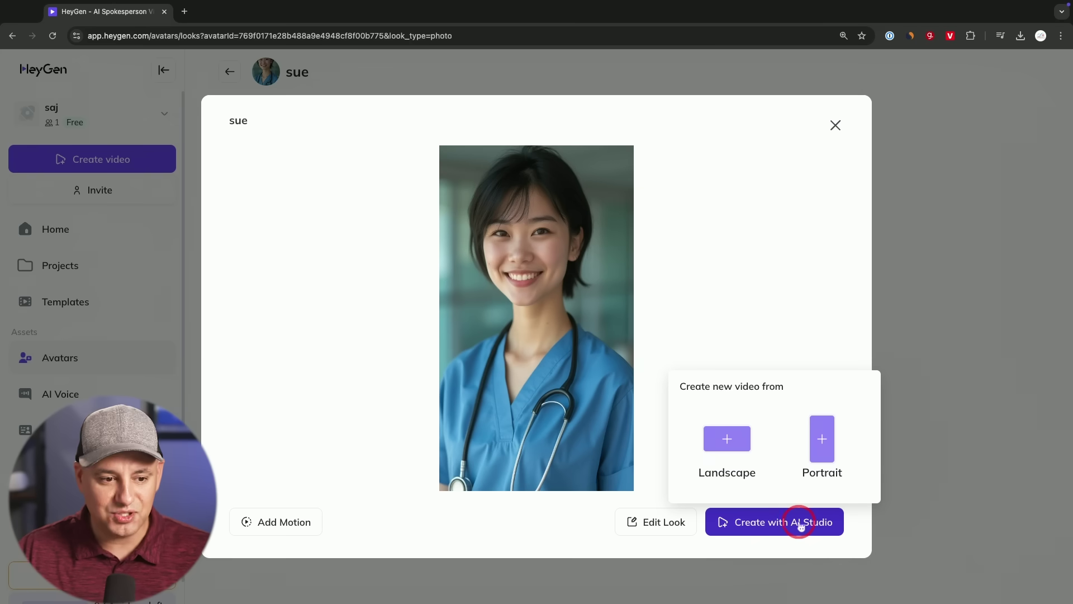
pyautogui.click(819, 434)
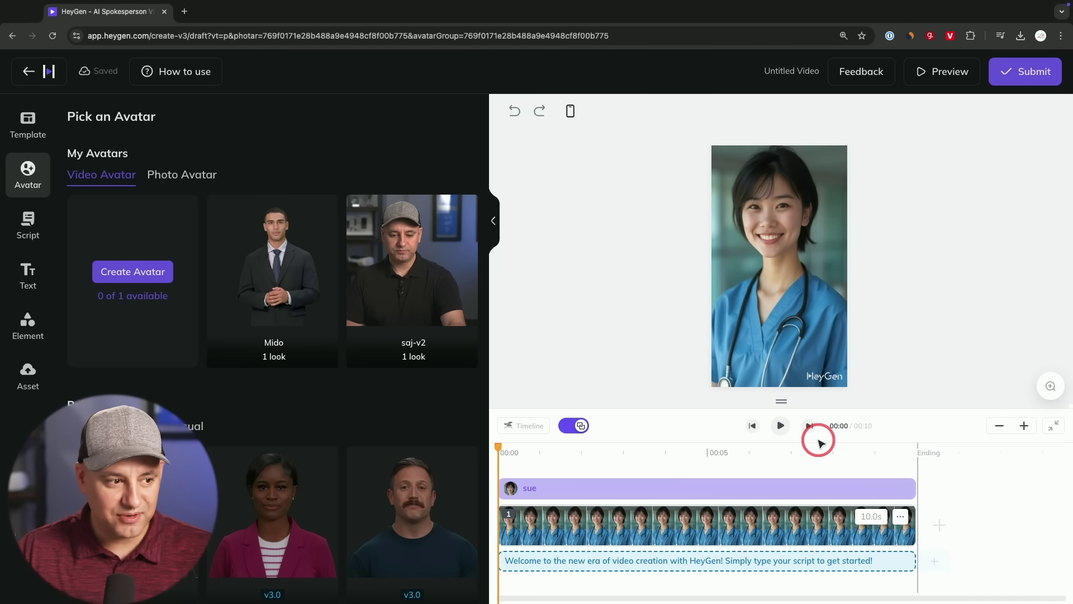
# - Open the doctor video's Script tab for editing
pyautogui.click(31, 226)
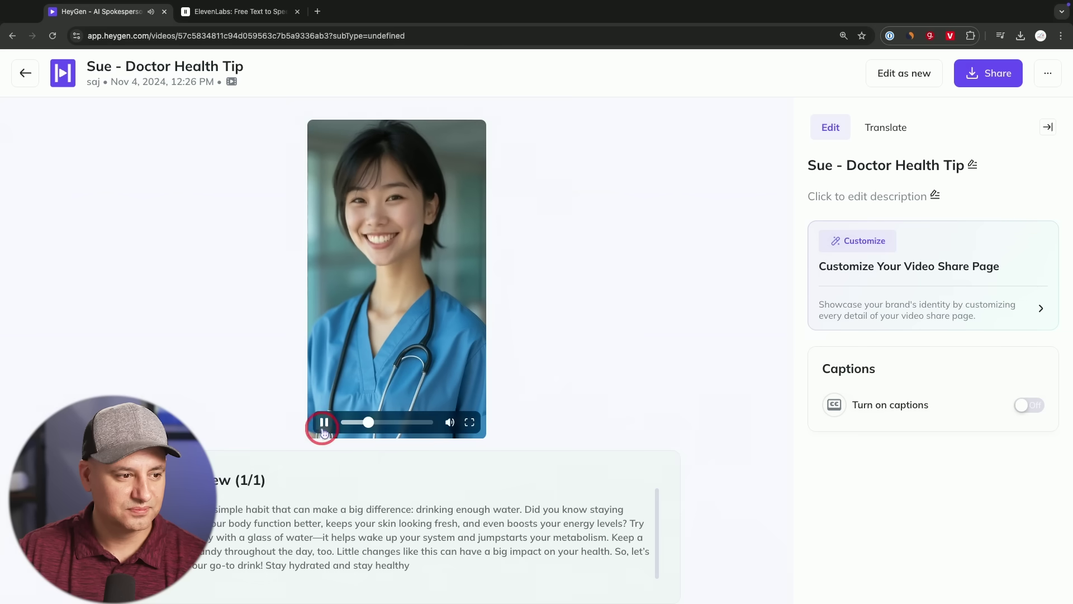
# - Switch the health-tip video's Turn on captions toggle to On
pyautogui.click(1037, 406)
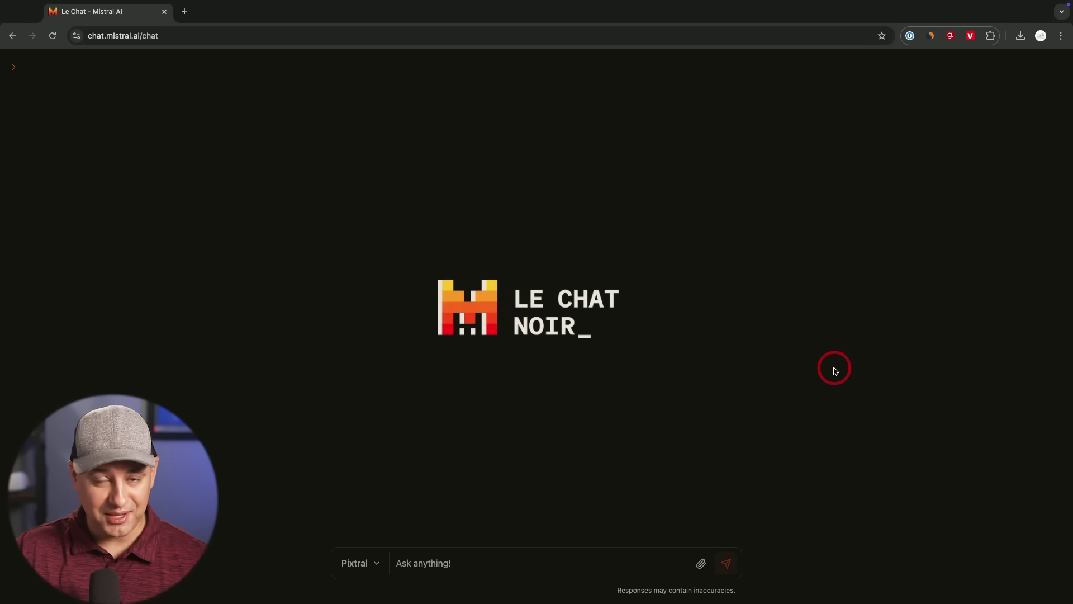
pyautogui.click(358, 564)
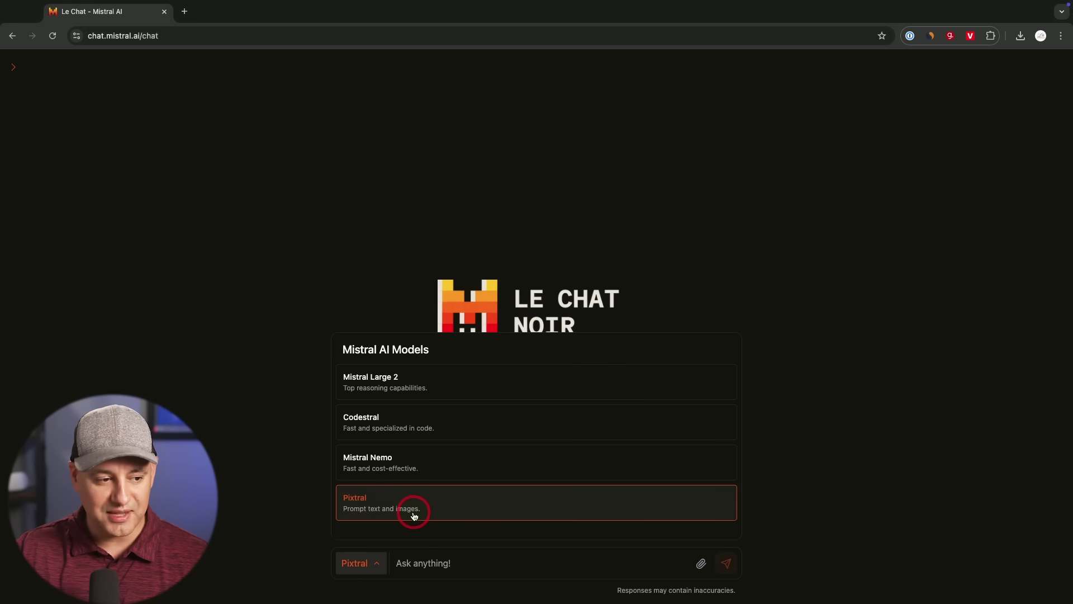
pyautogui.click(372, 570)
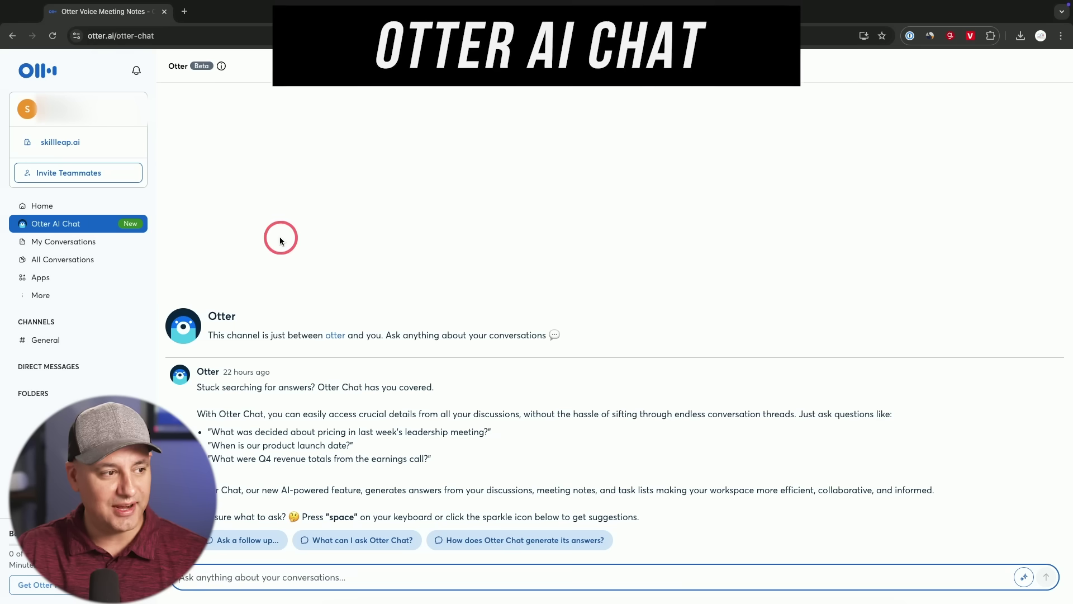
# - Bring up Account Settings > Apps, showing Zoom connected alongside Slack, Salesforce and HubSpot
pyautogui.moveTo(74, 231)
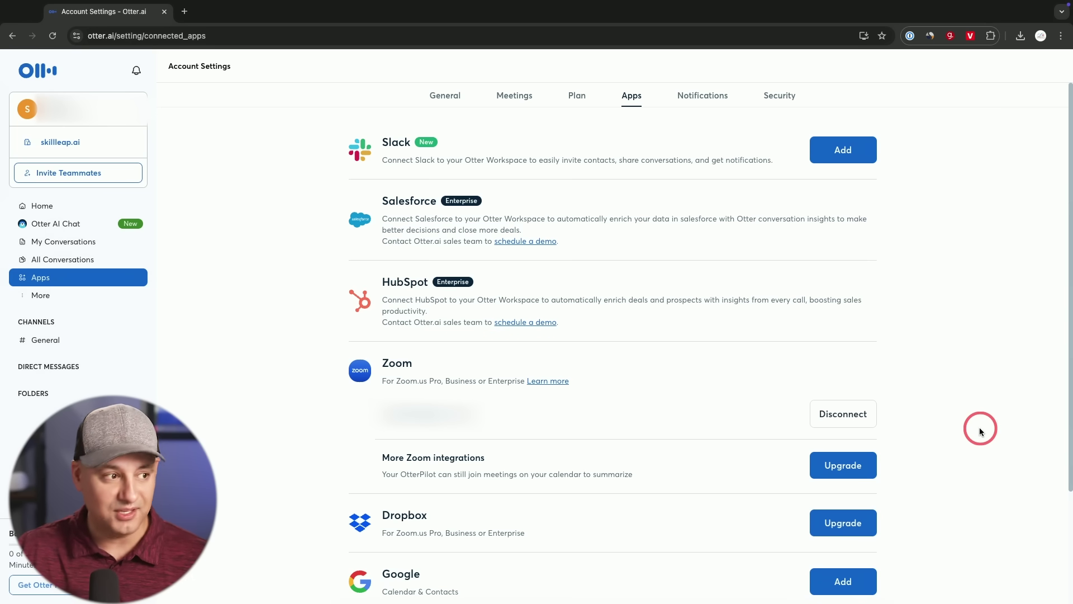
pyautogui.moveTo(52, 228)
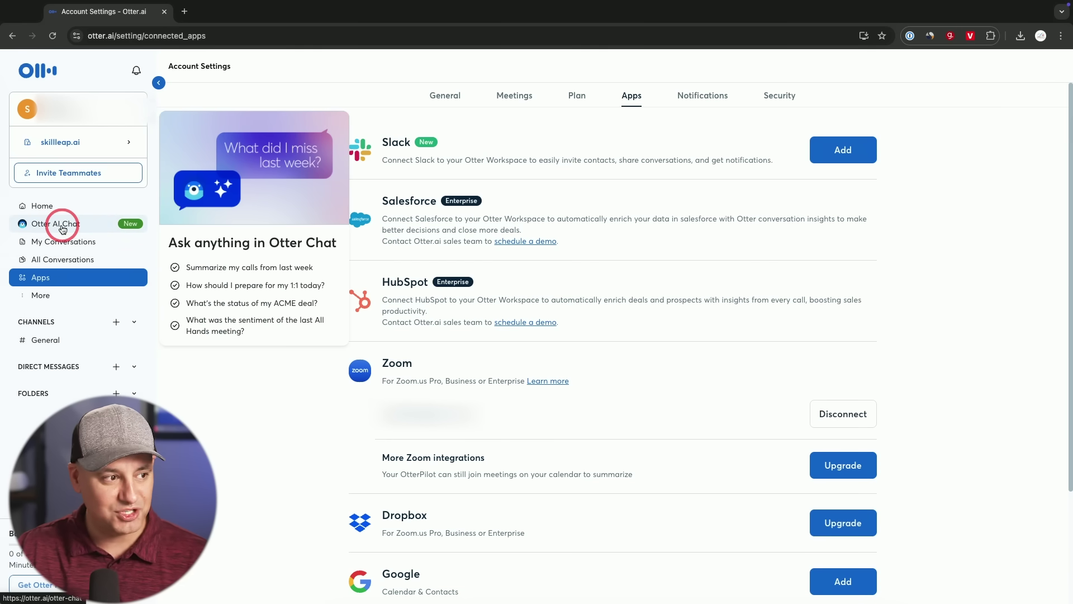
# - Go back to the Otter AI Chat page
pyautogui.click(62, 226)
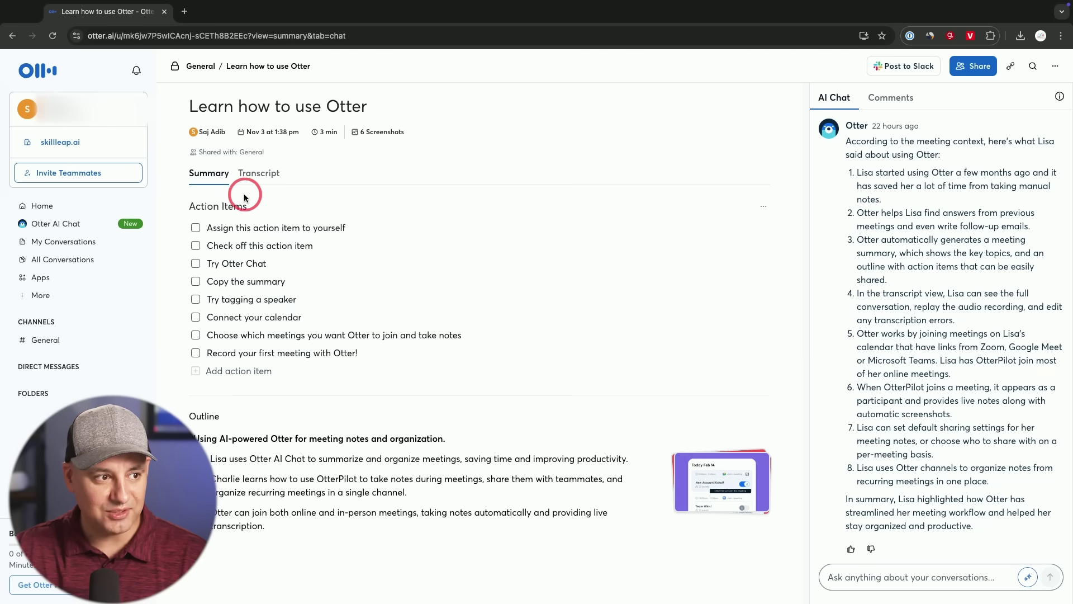
# - View the conversation's full transcript, scroll through the AI Chat answer, then return to the summary
pyautogui.click(264, 180)
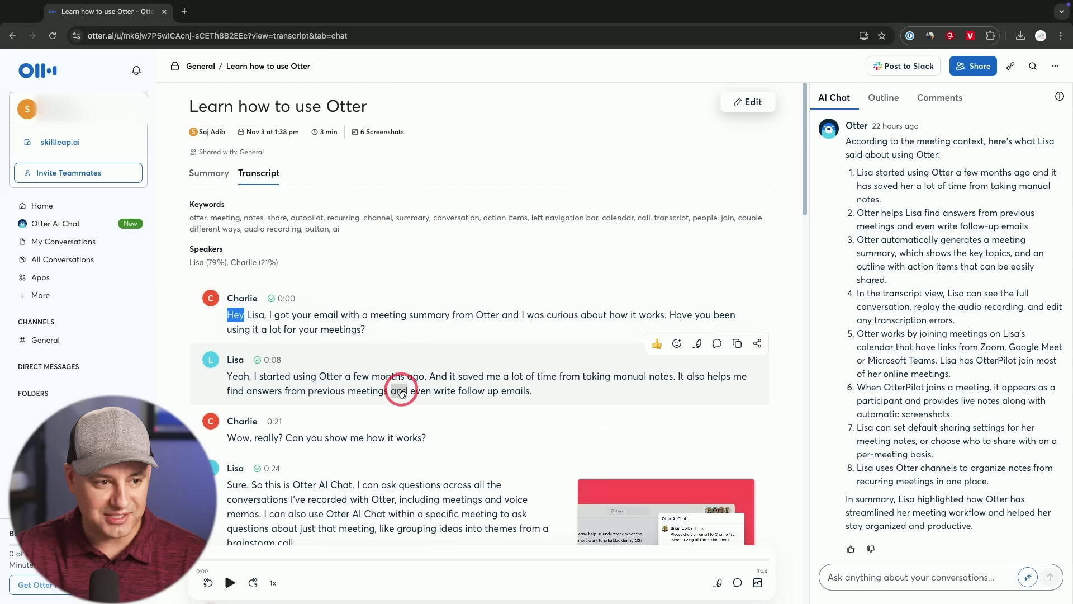
pyautogui.scroll(2, 950, 234)
pyautogui.scroll(-1, 889, 154)
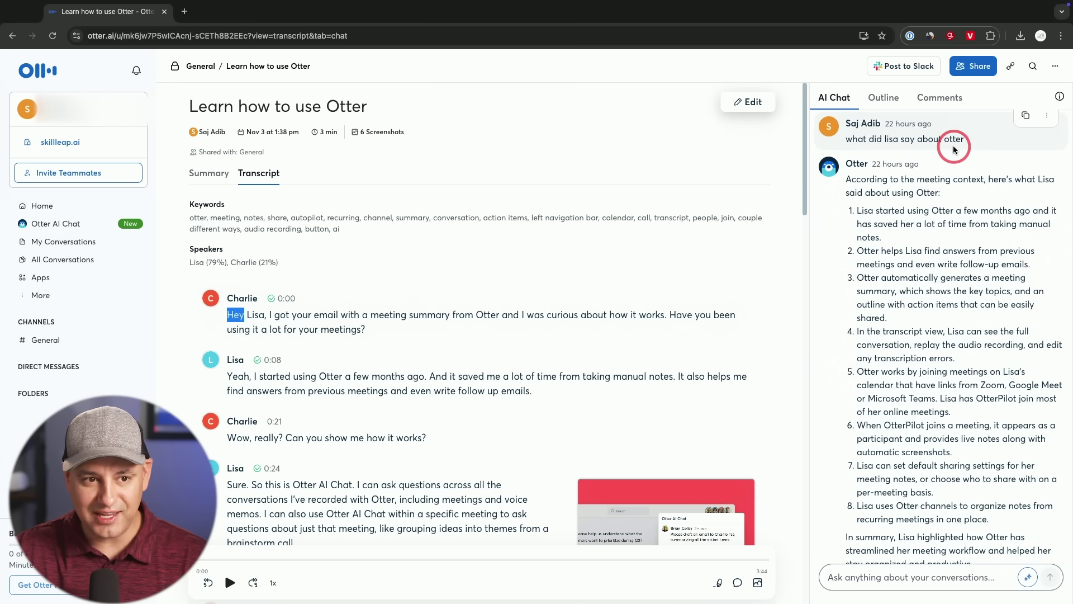
pyautogui.scroll(-2, 955, 161)
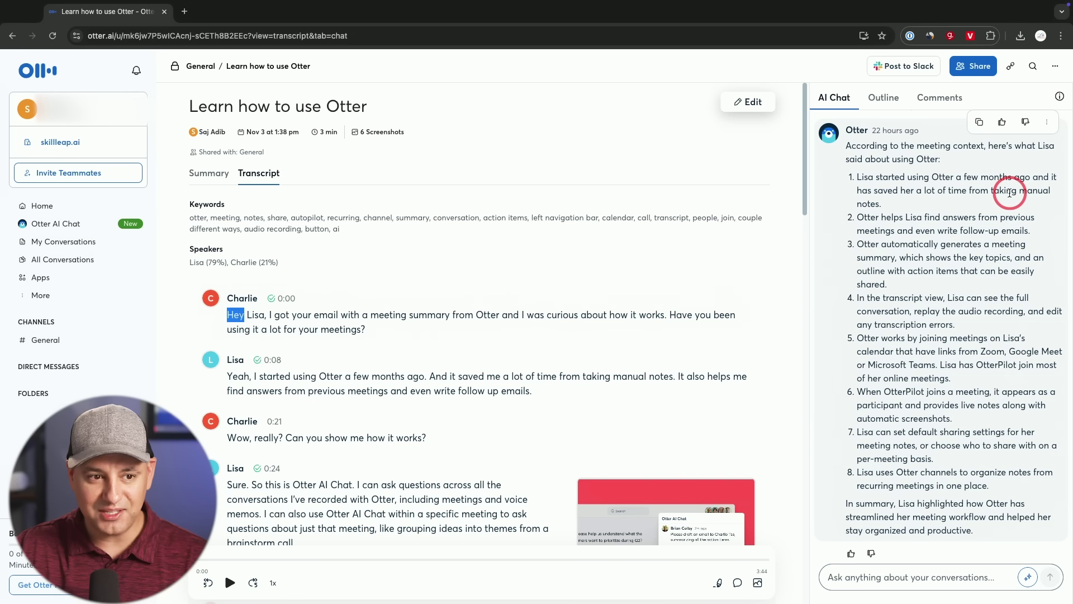
pyautogui.scroll(-1, 1010, 193)
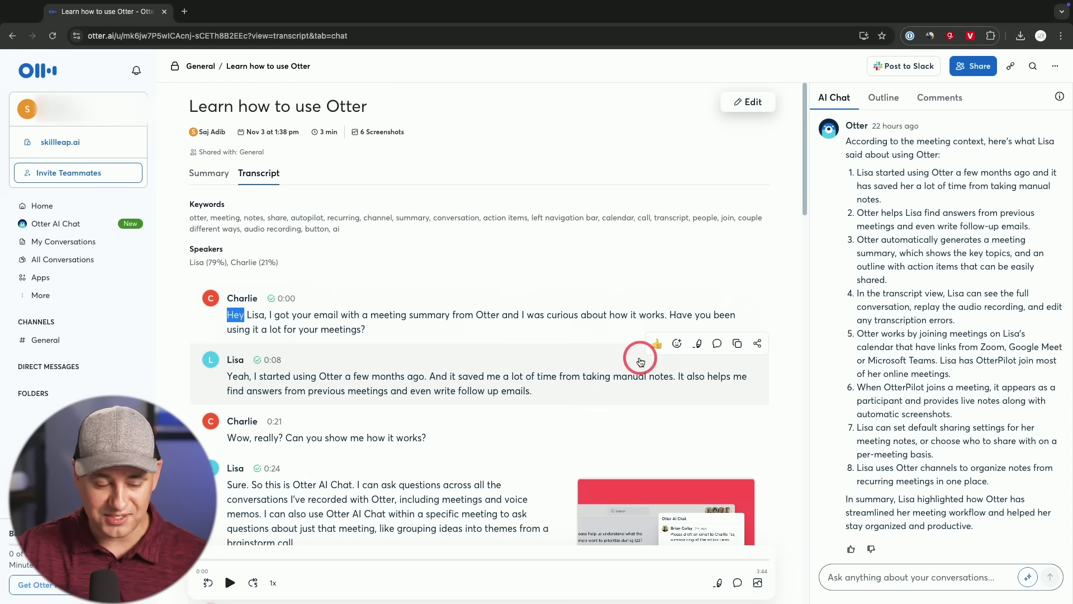
pyautogui.moveTo(809, 369)
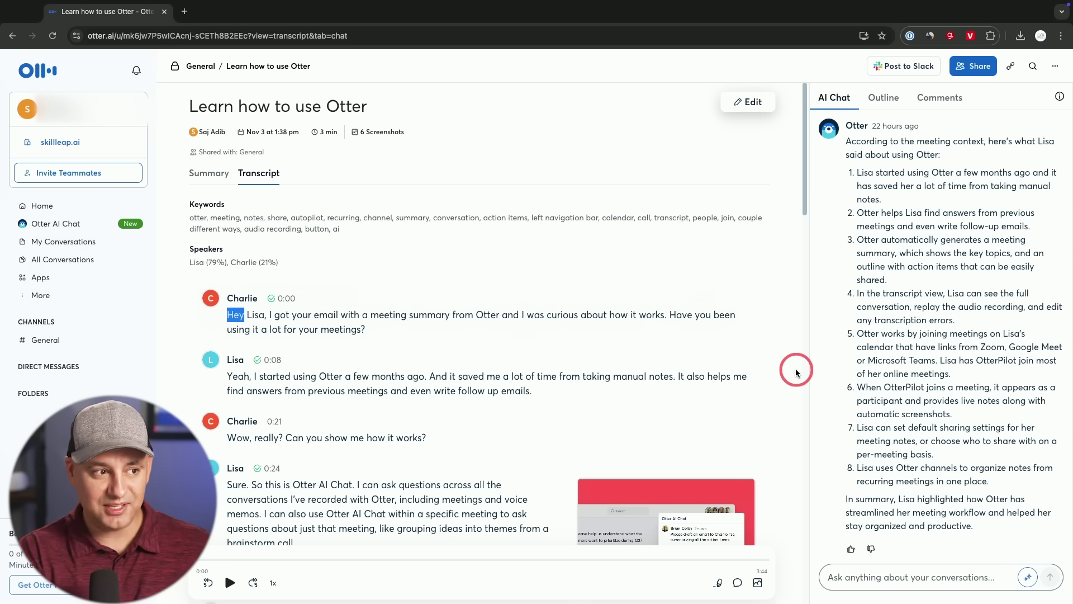
pyautogui.click(208, 174)
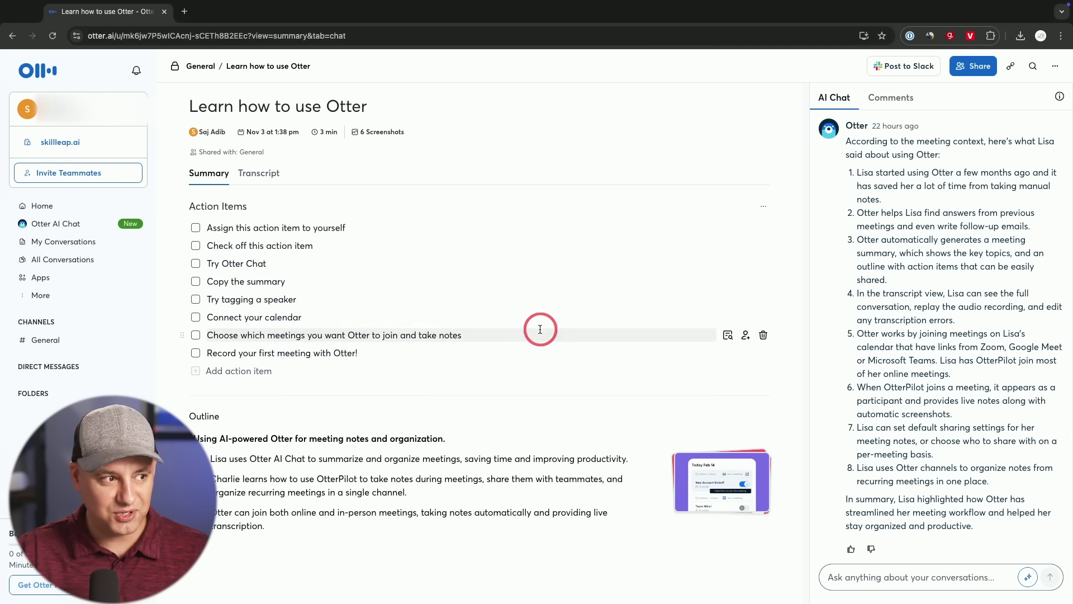
# - Show the Summary tab with its action items and outline on using Otter for meeting notes
pyautogui.moveTo(48, 227)
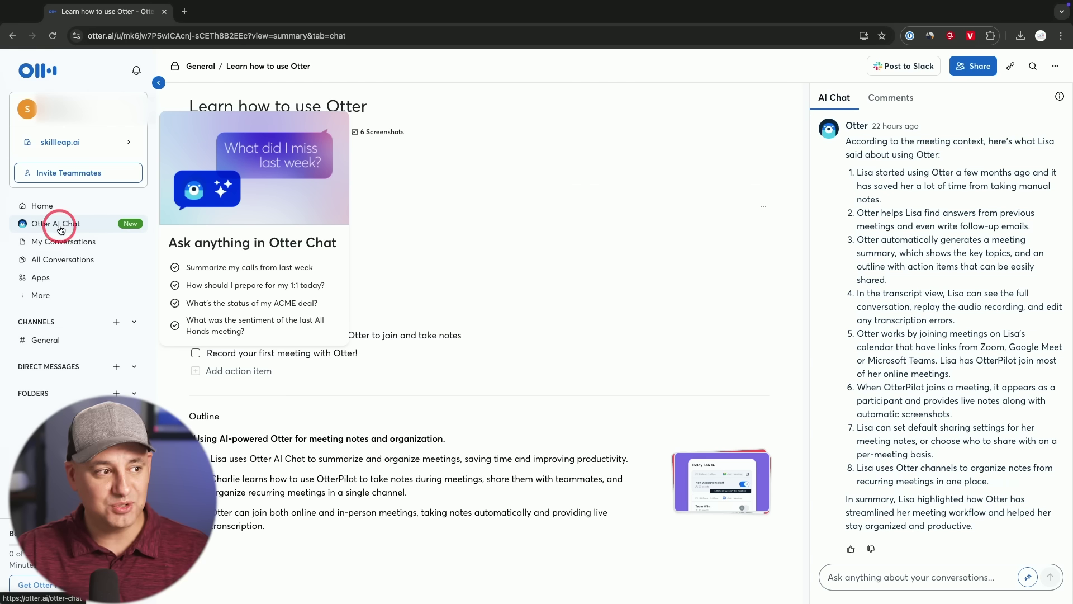